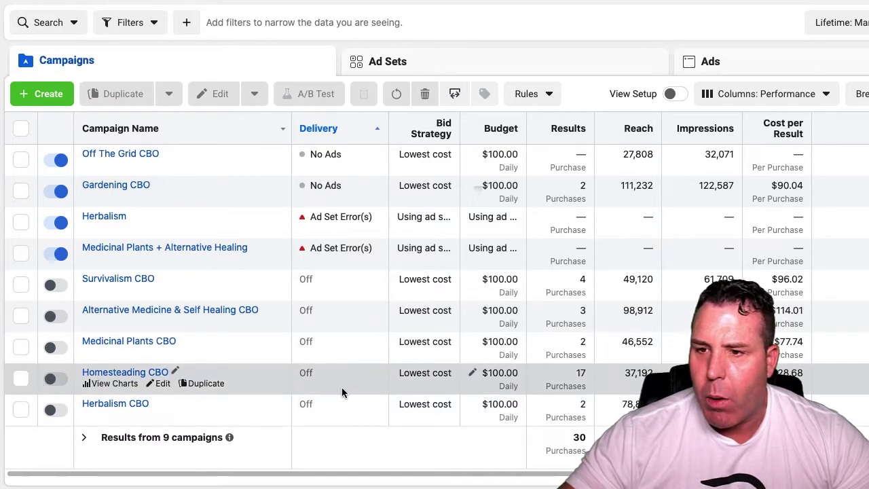
Select the Homesteading CBO campaign and open its WW Homesteading ad set for editing at the Audience section
click(21, 378)
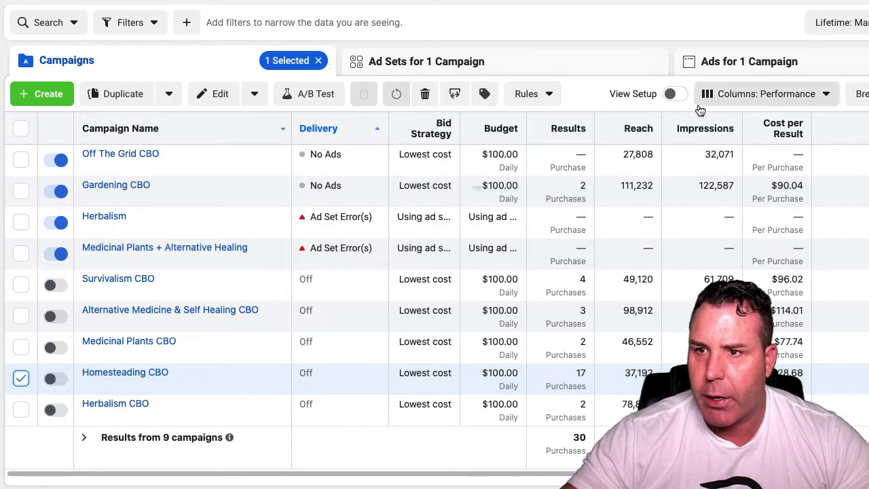
click(500, 76)
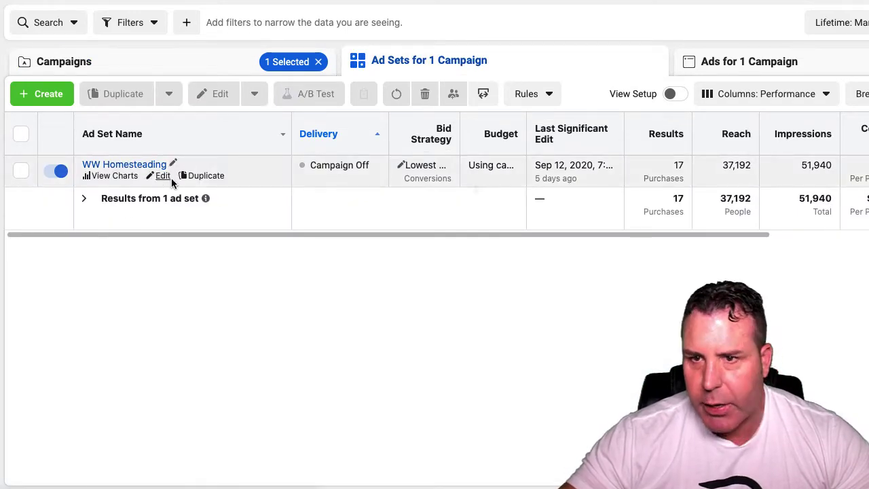
click(172, 180)
scroll(601, 211, down, 1)
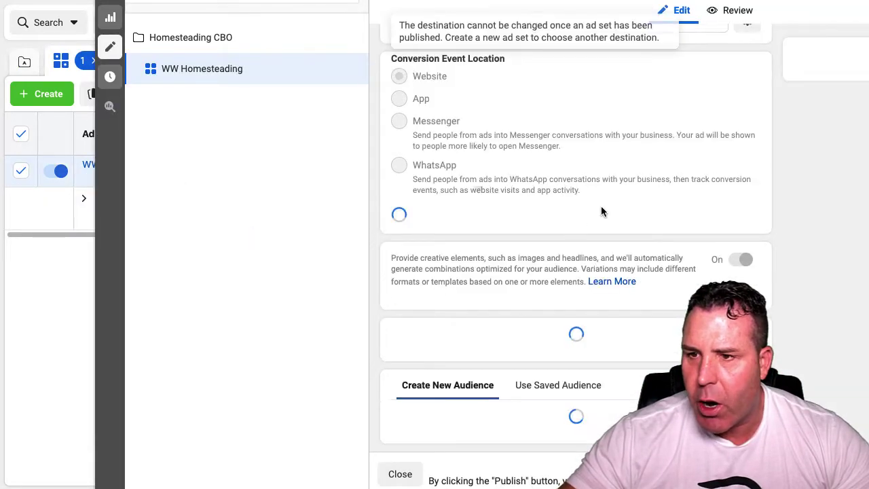
scroll(601, 212, down, 5)
scroll(600, 227, down, 4)
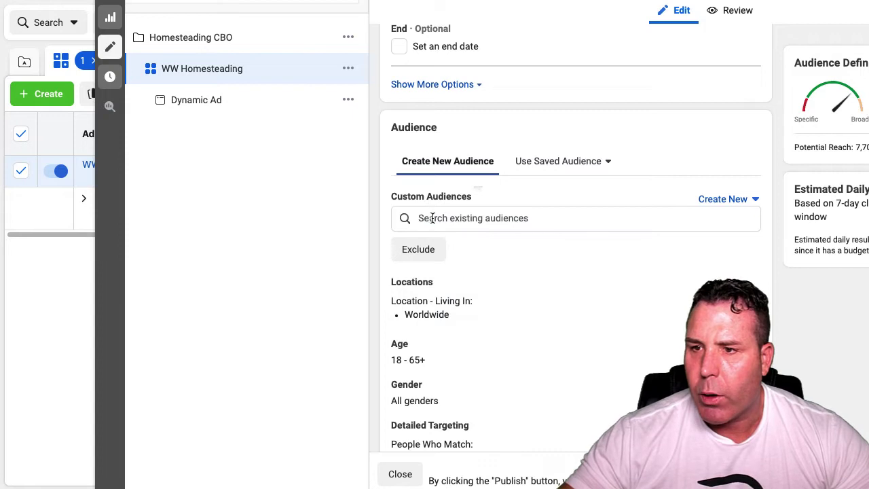
Show the ad set's custom audience exclusions and search them for "Pu" without picking an audience
click(419, 251)
click(442, 289)
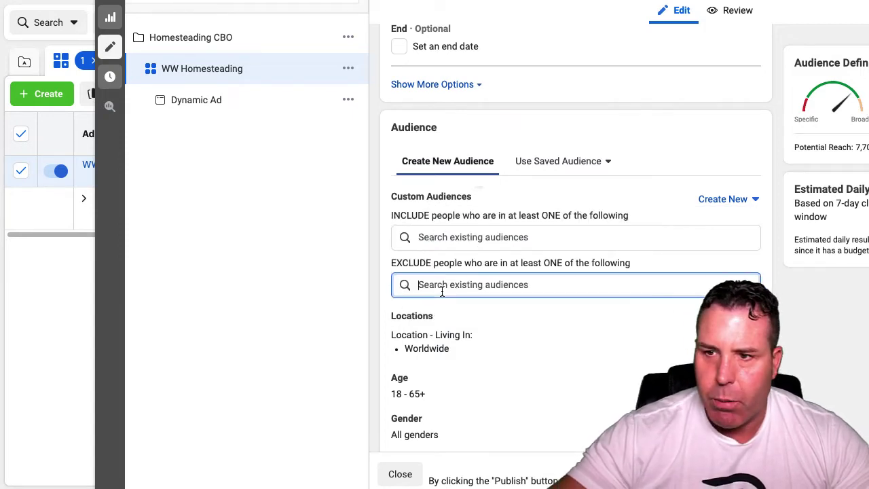
text(Pu)
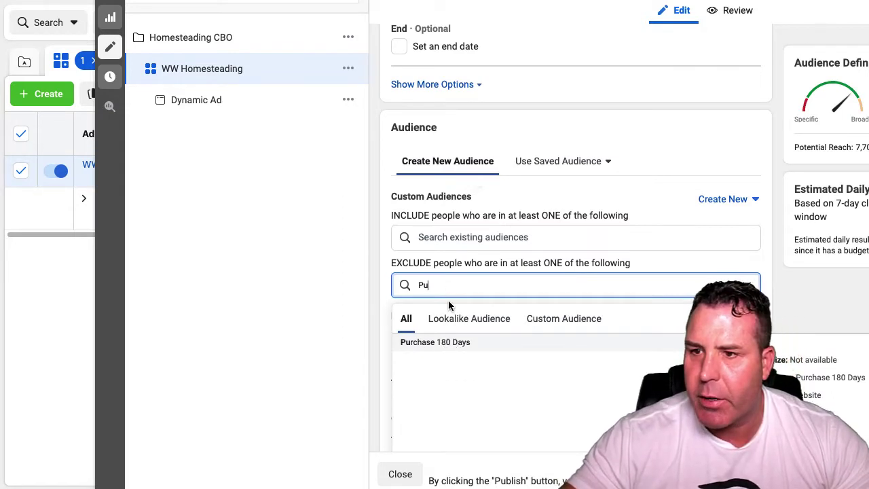
click(716, 269)
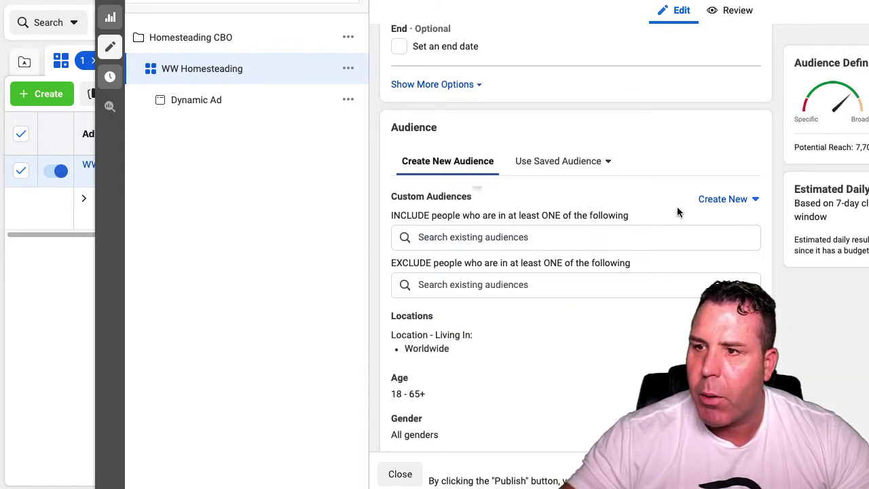
click(727, 201)
click(726, 201)
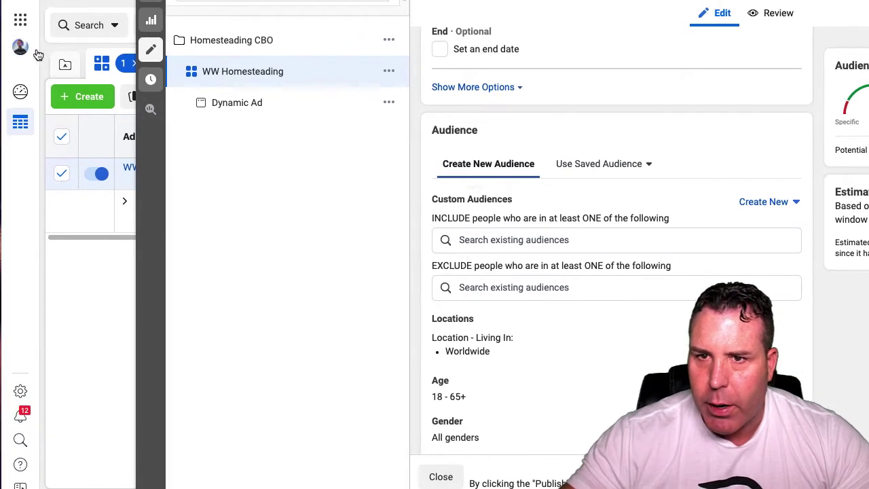
Go to the Audiences page and start sharing the Purchase 180 Days custom audience
click(21, 20)
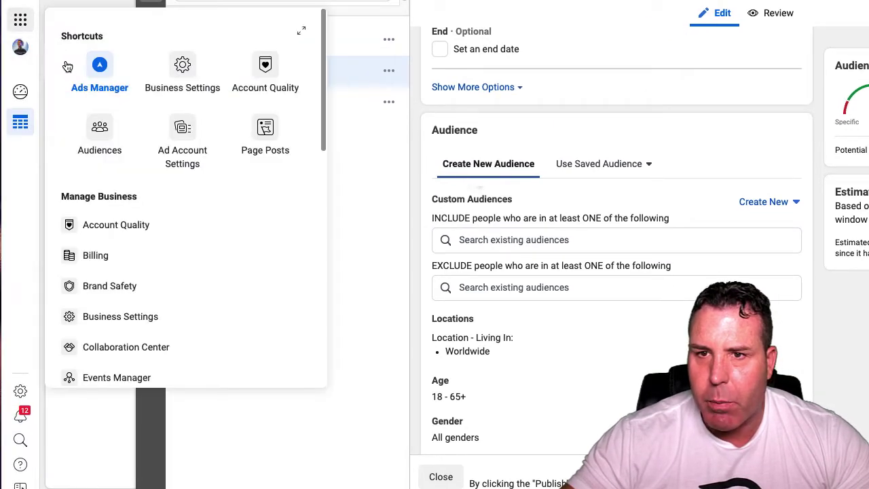
click(98, 138)
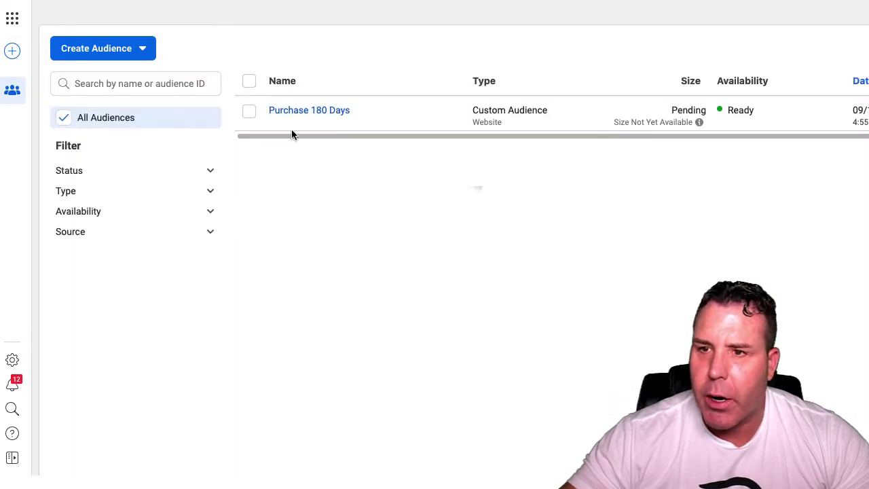
click(249, 113)
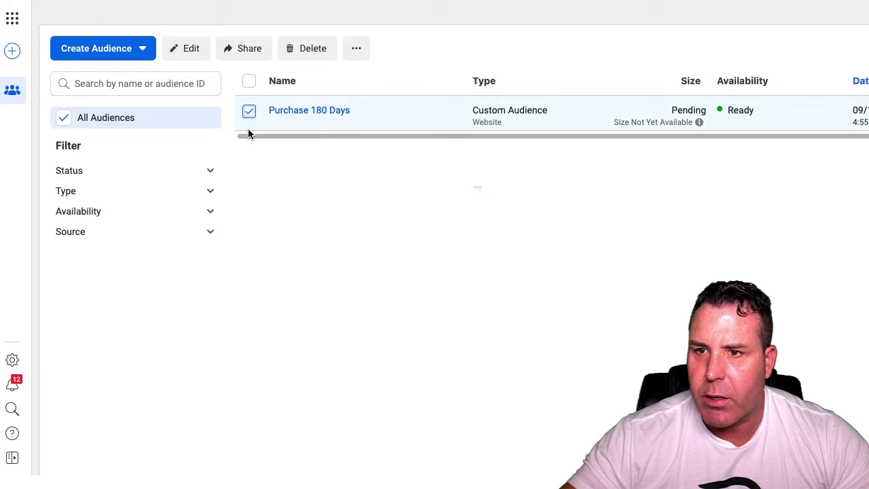
click(244, 49)
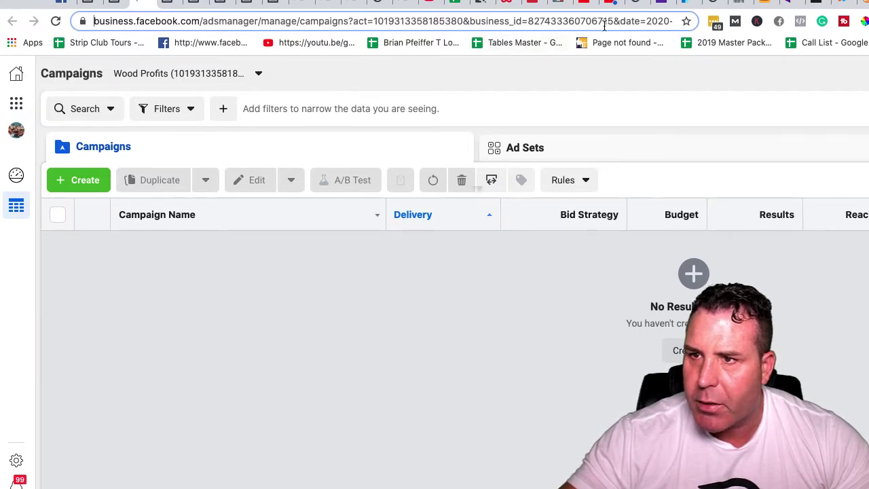
Copy the Wood Profits ad account's ID from its page address and return to the audience sharing dialog
drag(373, 21, 494, 24)
right_click(489, 24)
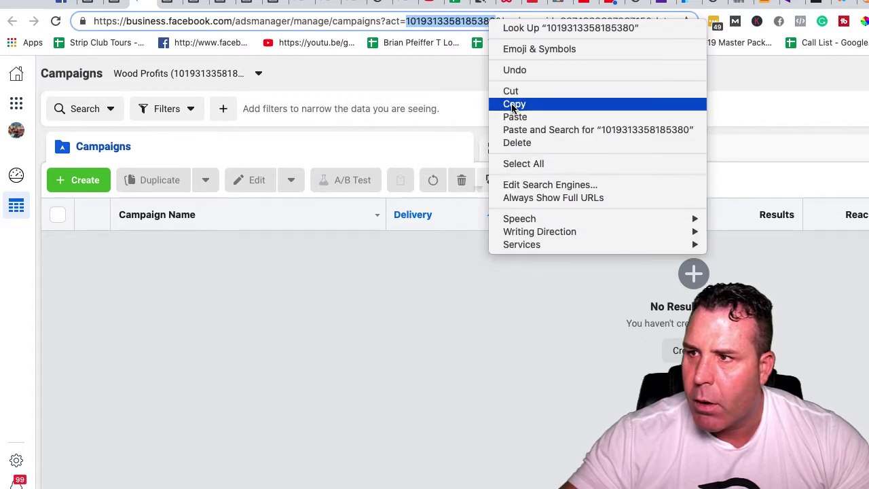
click(514, 104)
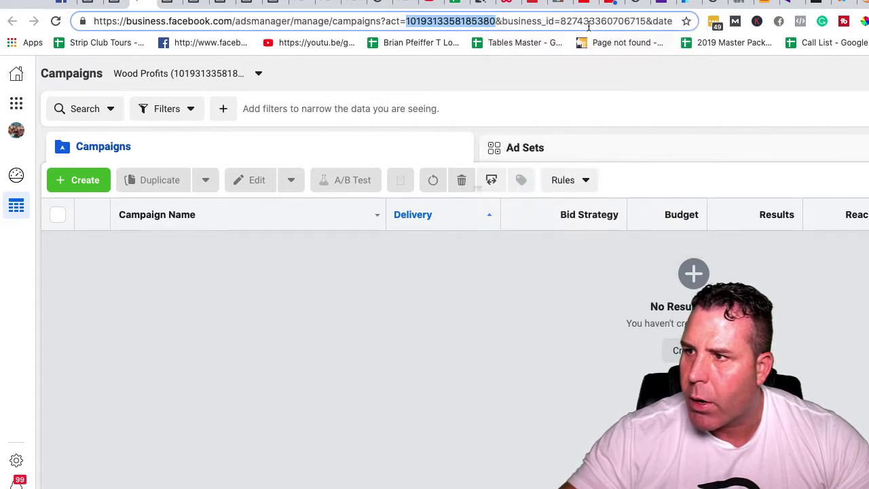
click(168, 7)
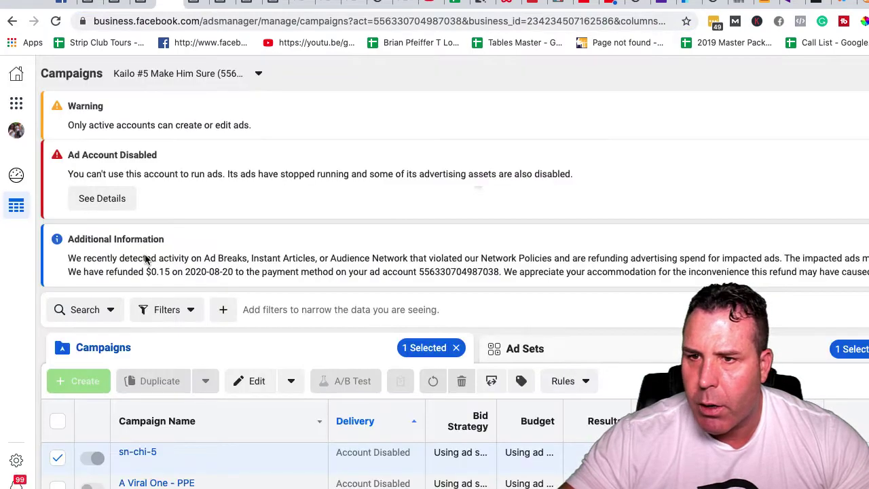
click(119, 6)
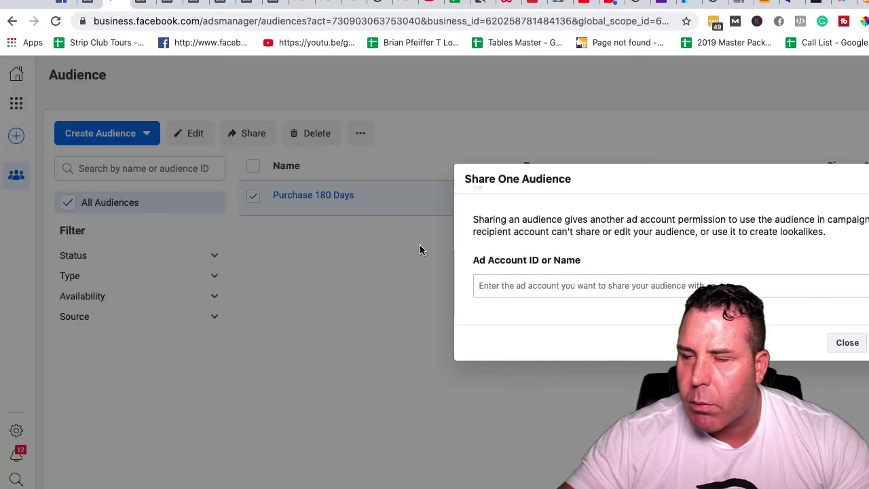
Add the copied ad account ID as a recipient for the Purchase 180 Days audience, and leave the sharing dialog
click(509, 292)
right_click(503, 287)
click(530, 371)
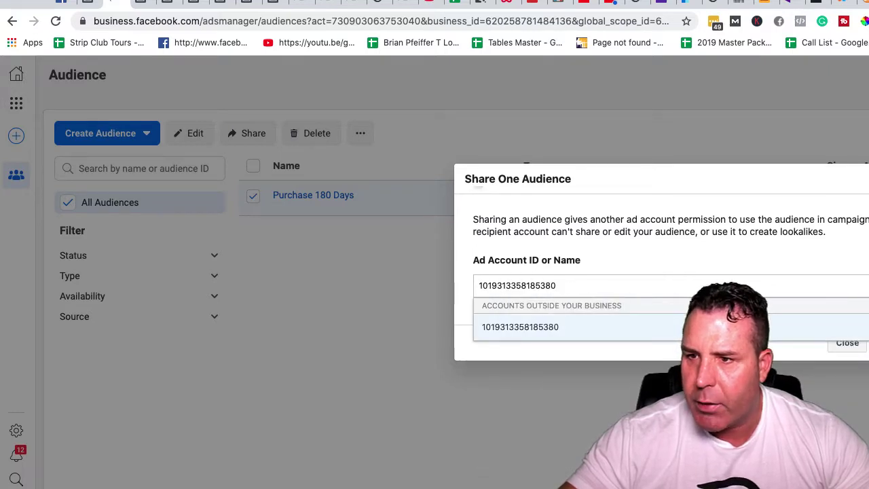
click(510, 329)
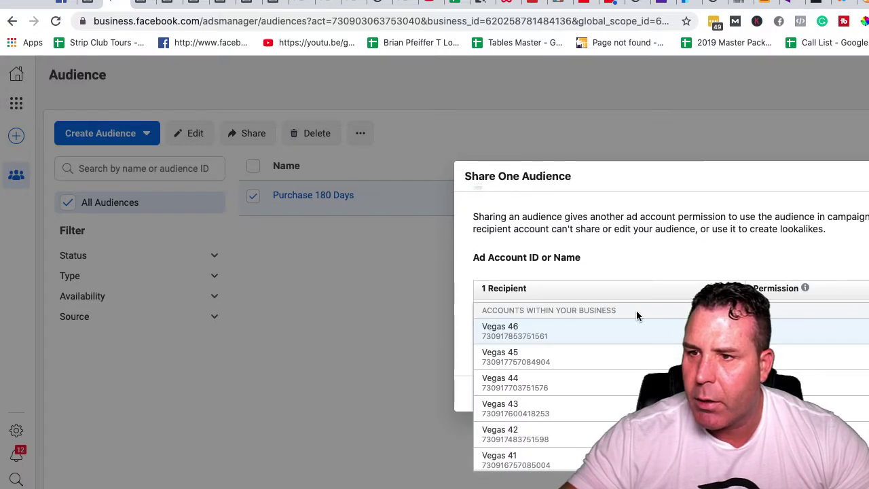
click(595, 258)
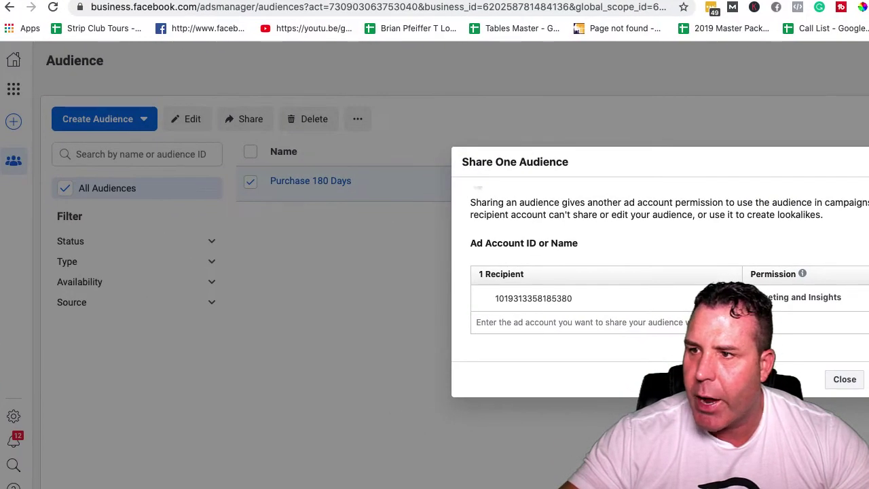
click(329, 243)
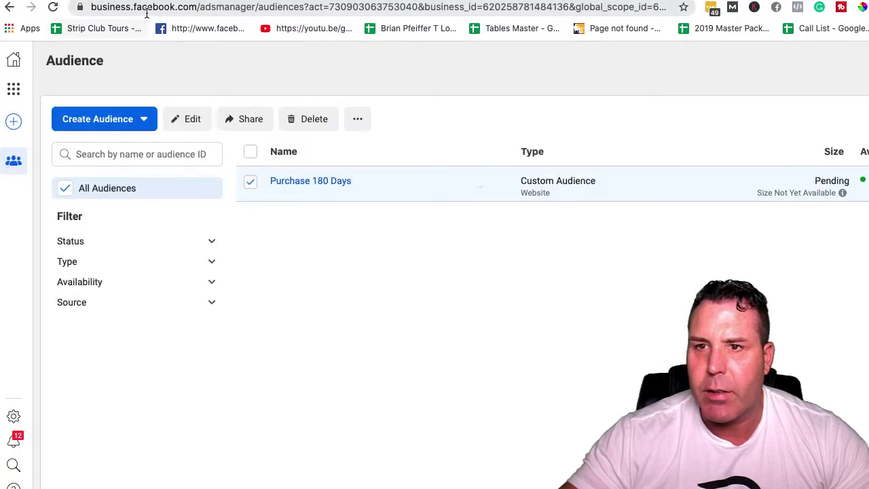
Return to the campaigns list and export the selected Homesteading CBO campaign as .csv
click(12, 91)
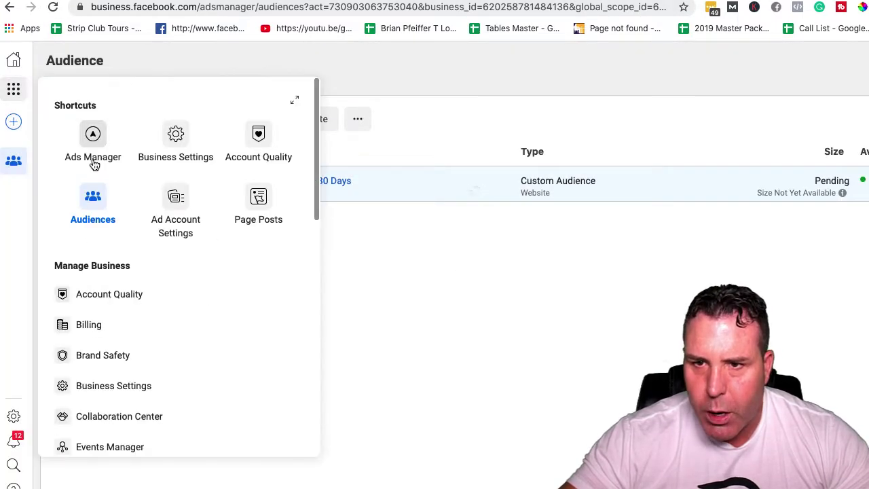
click(91, 133)
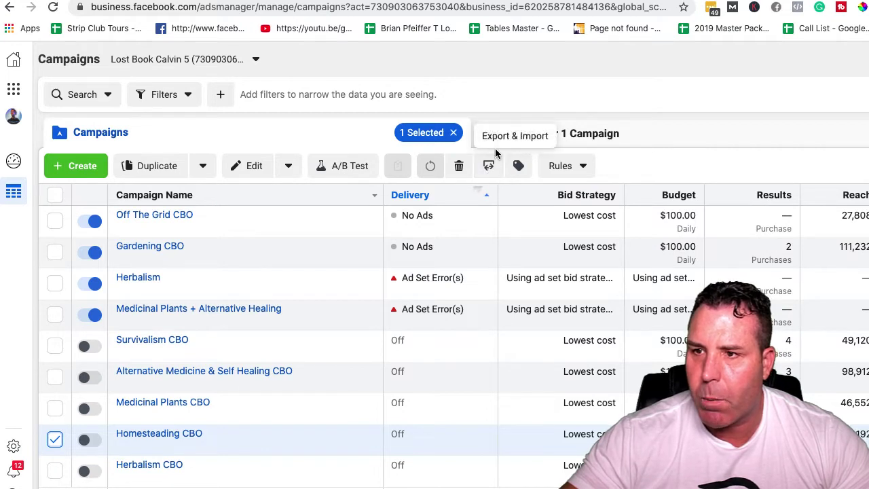
click(488, 166)
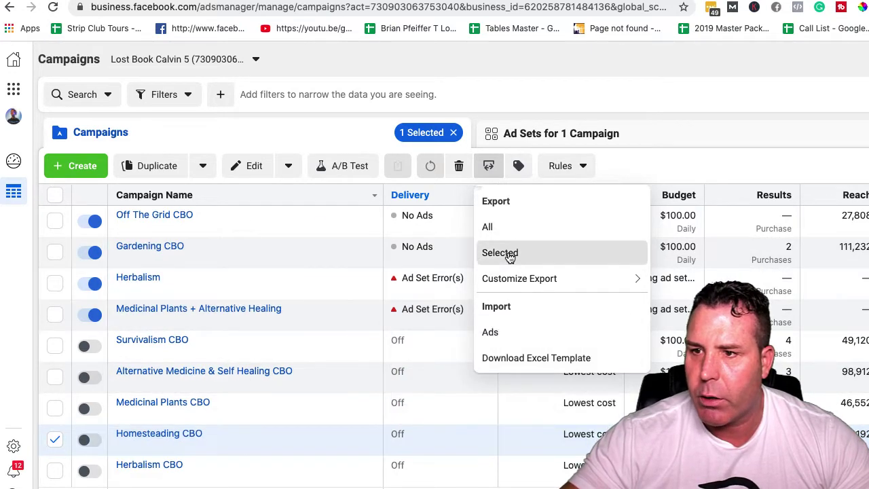
click(509, 256)
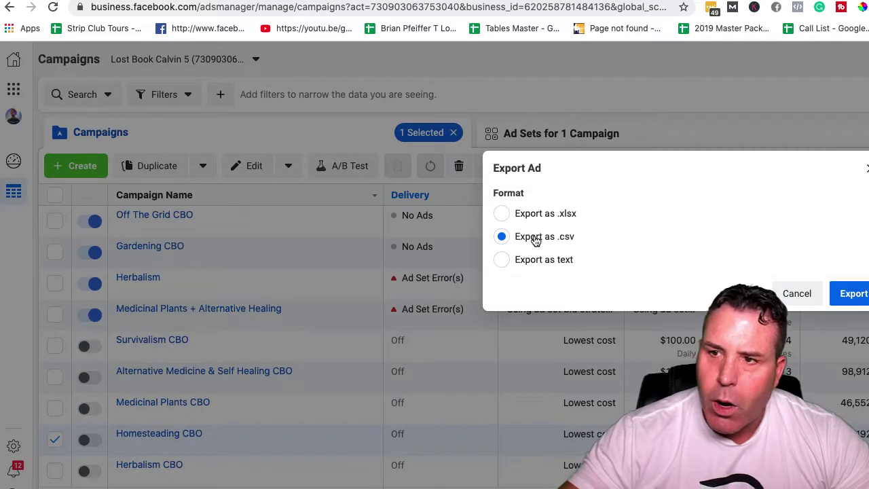
click(851, 293)
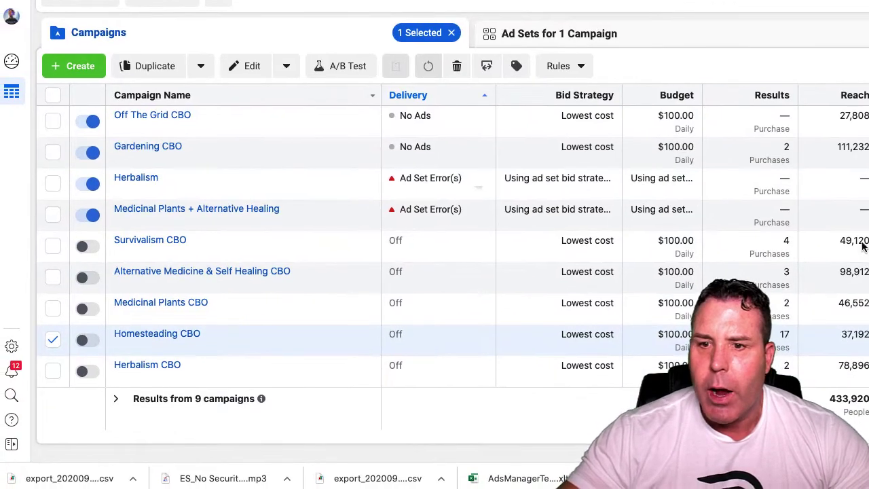
Locate export_20200917_1711.csv in the Downloads folder, open it in Microsoft Excel and enlarge the workbook window
click(134, 481)
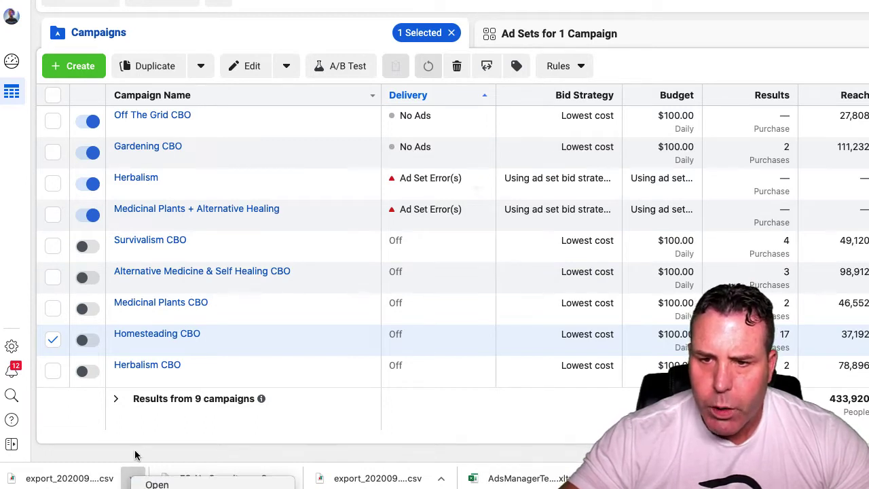
click(407, 394)
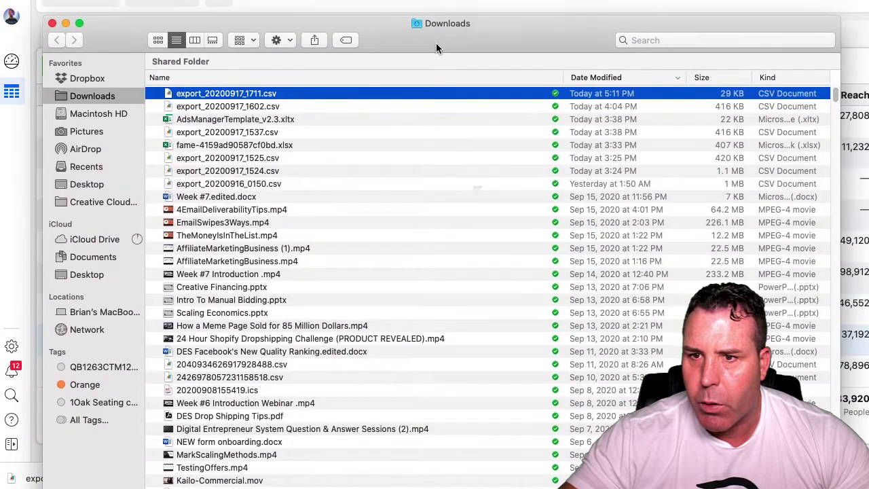
drag(436, 43, 433, 46)
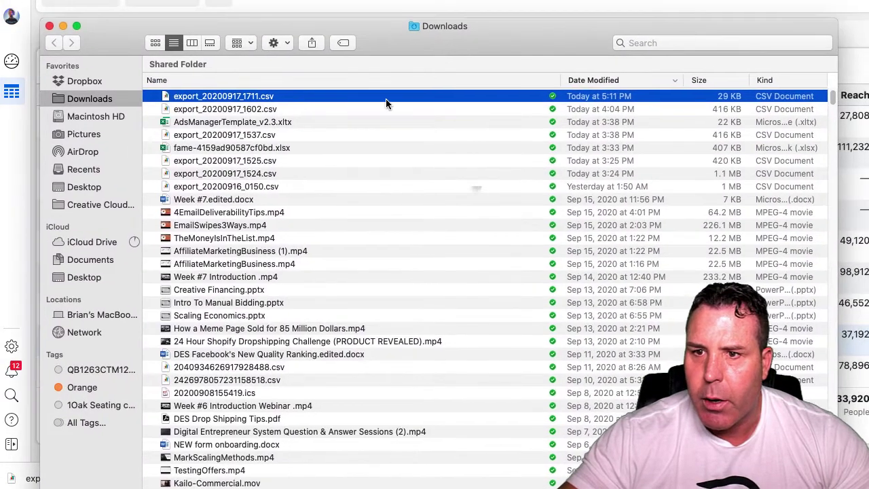
right_click(216, 97)
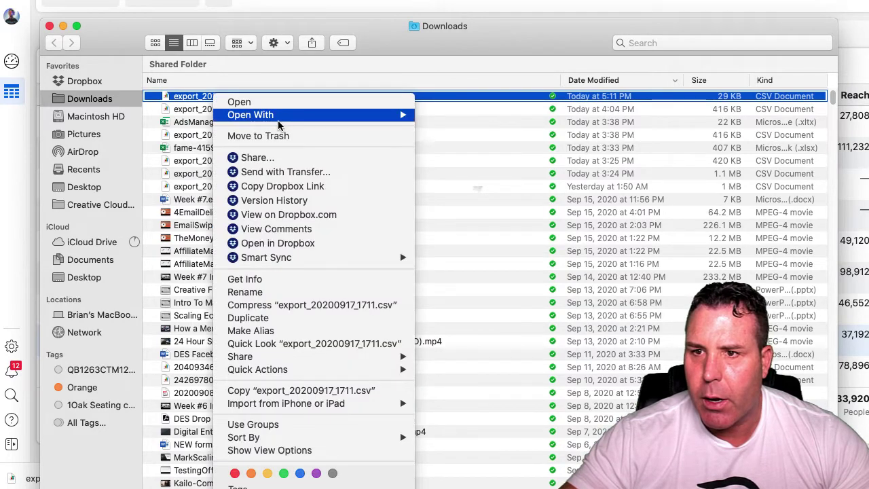
mouse_move(400, 117)
click(475, 180)
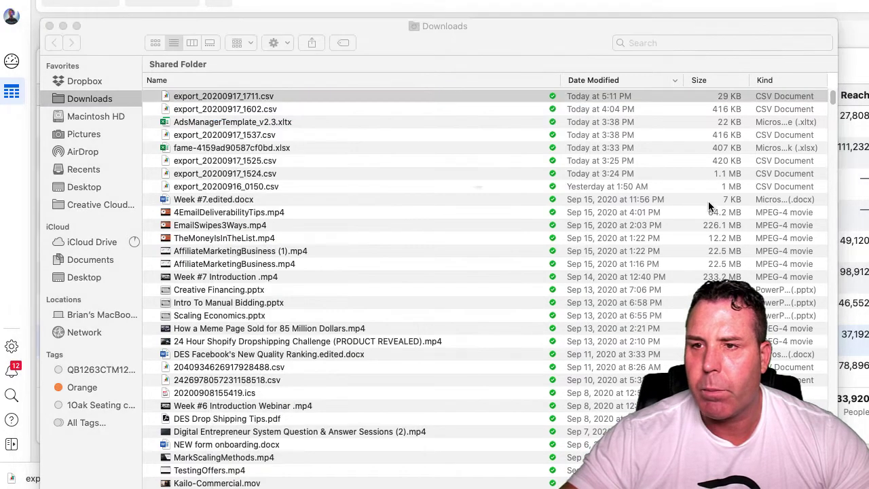
scroll(699, 207, down, 1)
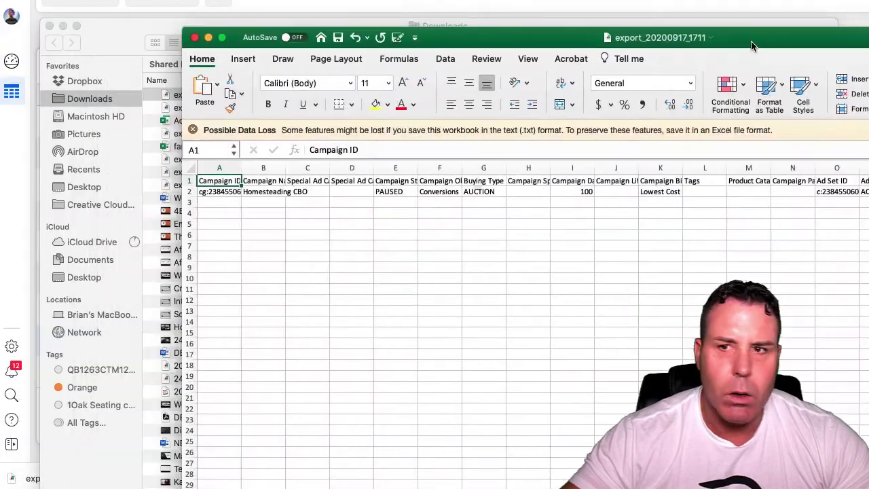
double_click(754, 43)
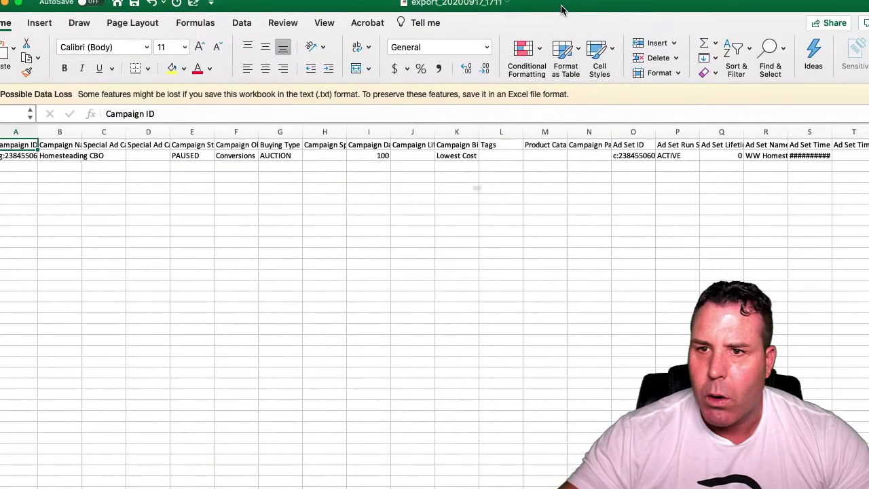
Clear the Campaign ID value in cell A2 of the exported campaign sheet
right_click(35, 159)
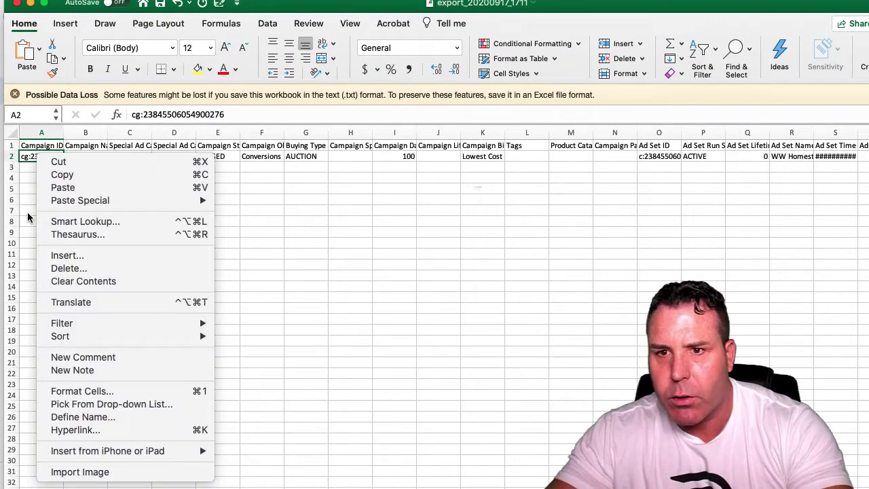
click(27, 157)
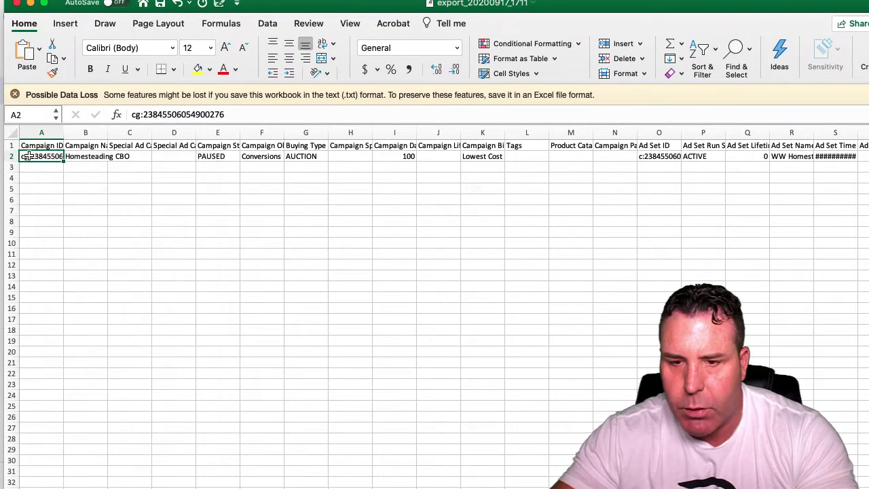
key(Delete)
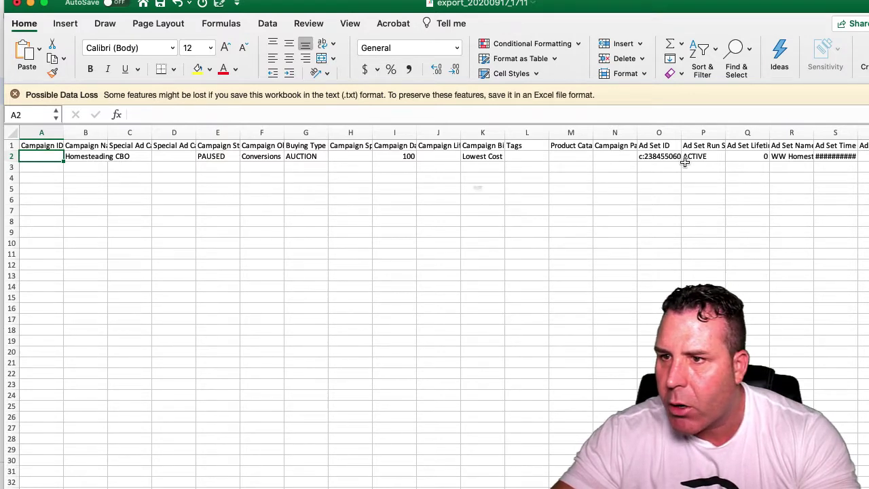
Clear the Ad Set ID value in cell O2 of the exported campaign sheet
click(658, 156)
key(Delete)
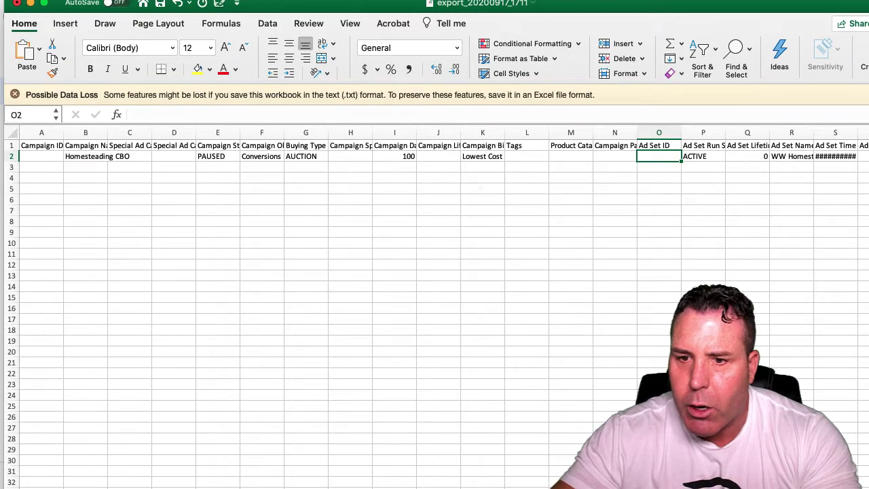
Widen column II of the sheet until its full heading, Dynamic Ad Voice, can be read
scroll(435, 272, right, 20)
scroll(435, 272, right, 20)
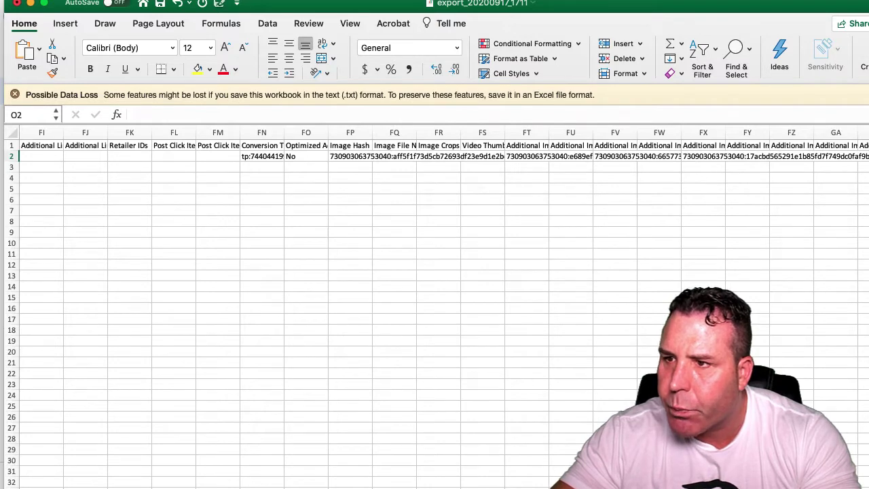
scroll(435, 272, right, 20)
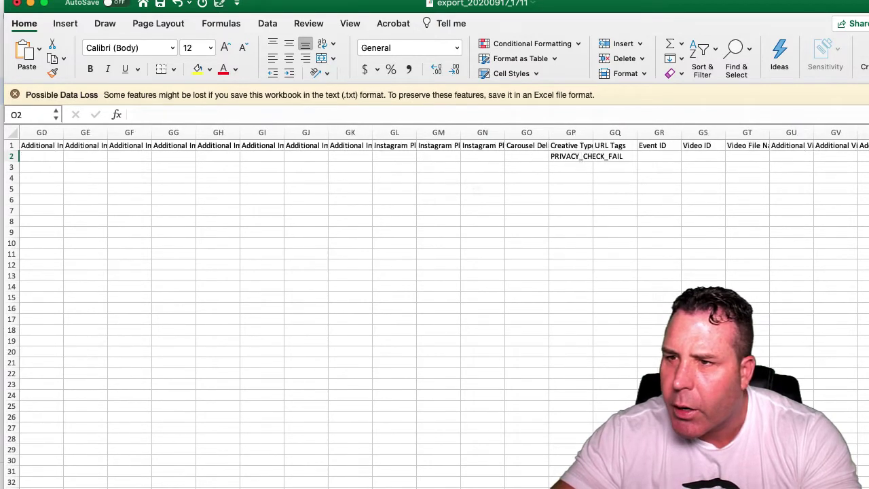
scroll(434, 272, right, 18)
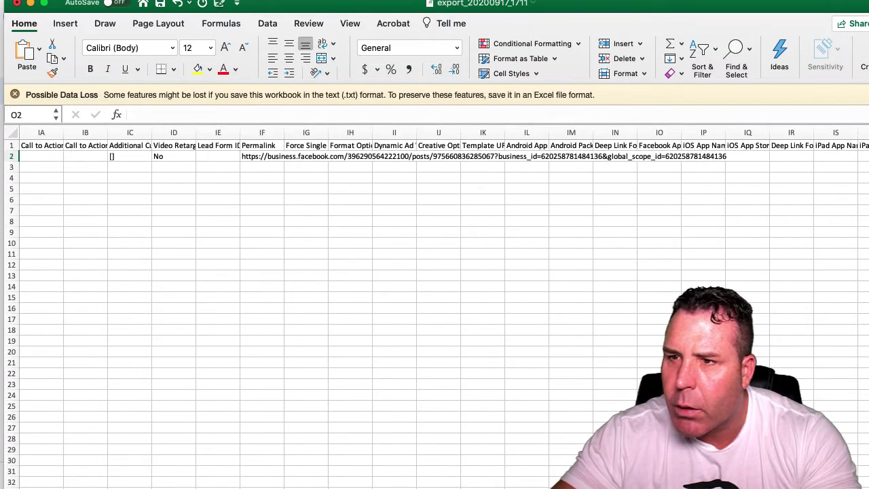
click(394, 158)
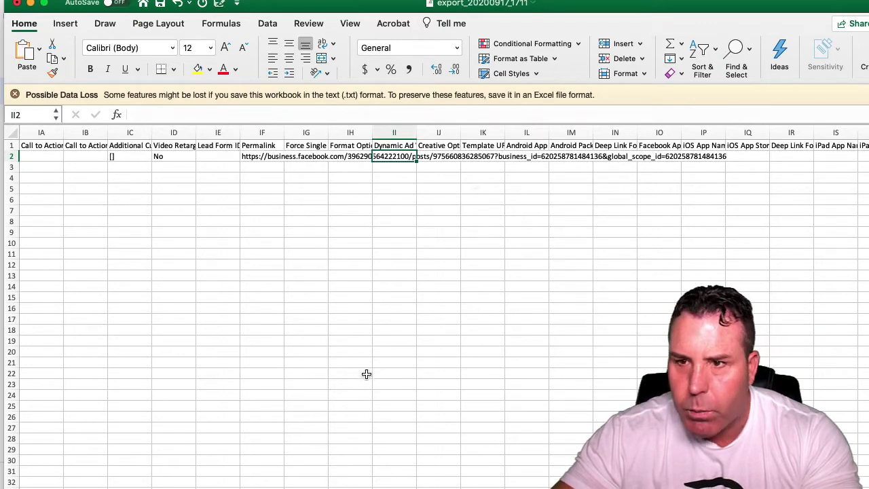
click(407, 179)
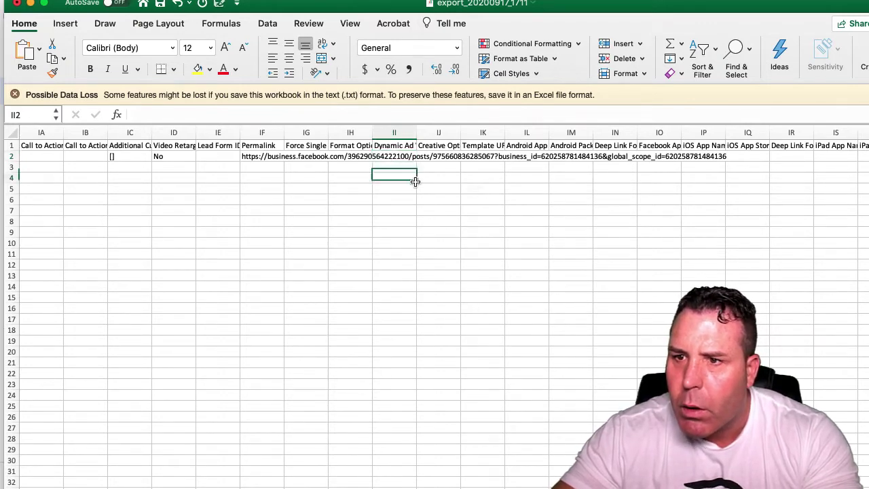
click(394, 156)
drag(416, 132, 482, 131)
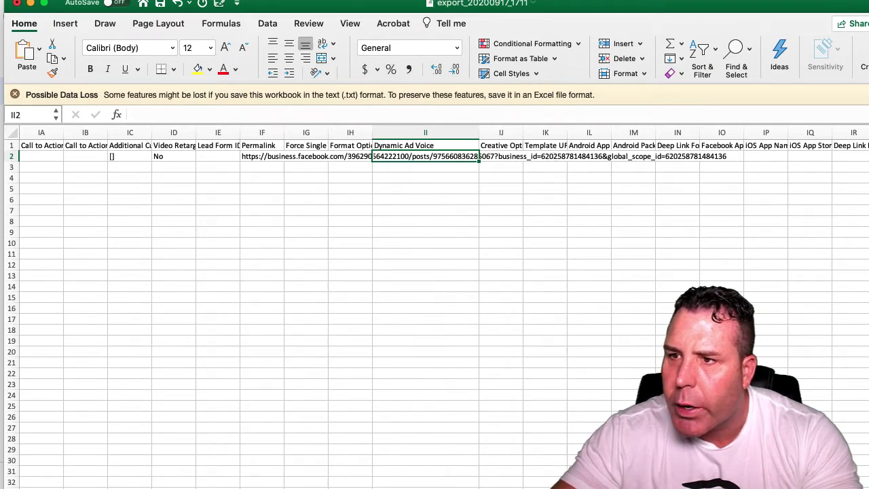
Find the Ad ID column in the exported sheet and clear its value in cell EN2
scroll(435, 305, right, 15)
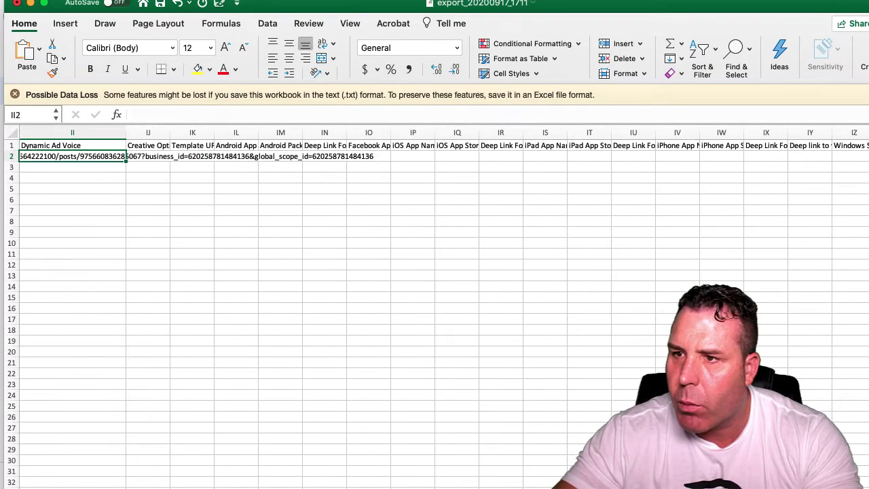
scroll(435, 306, right, 20)
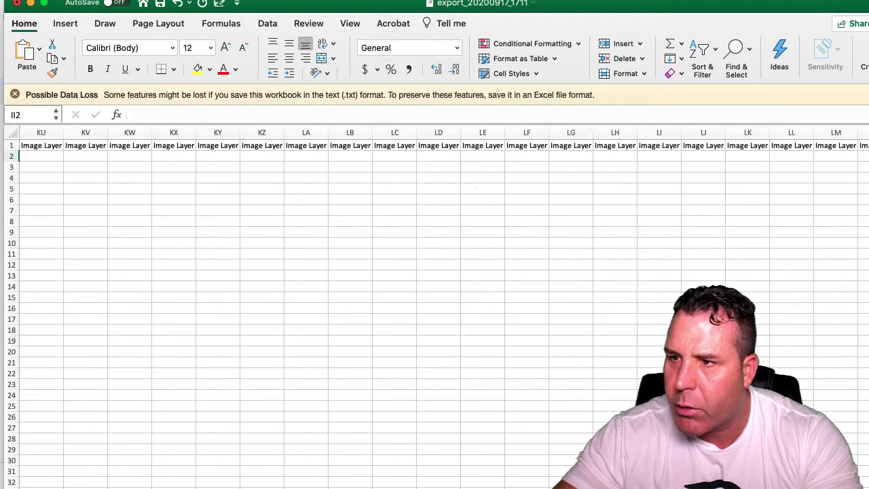
scroll(435, 306, left, 20)
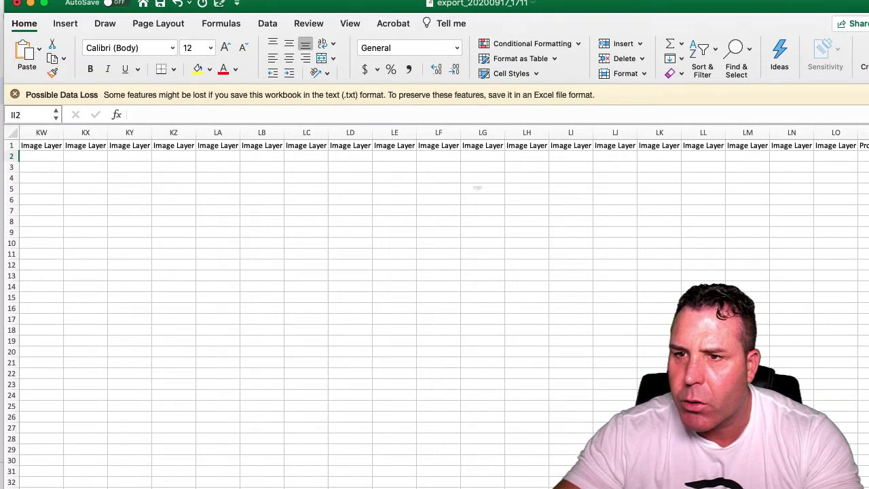
scroll(434, 306, left, 10)
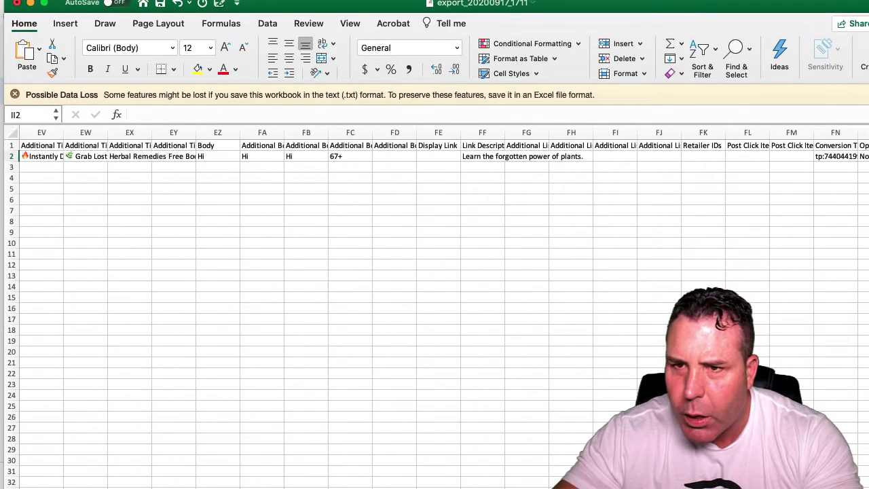
scroll(435, 306, left, 3)
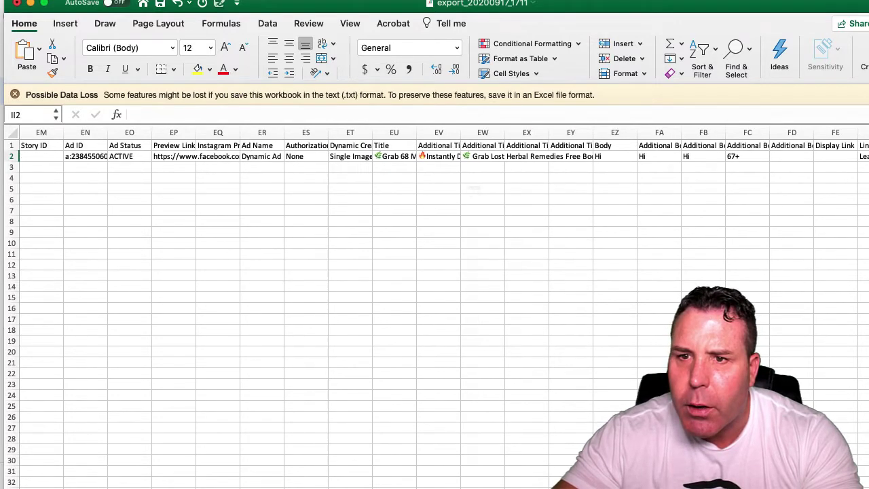
click(159, 156)
key(Delete)
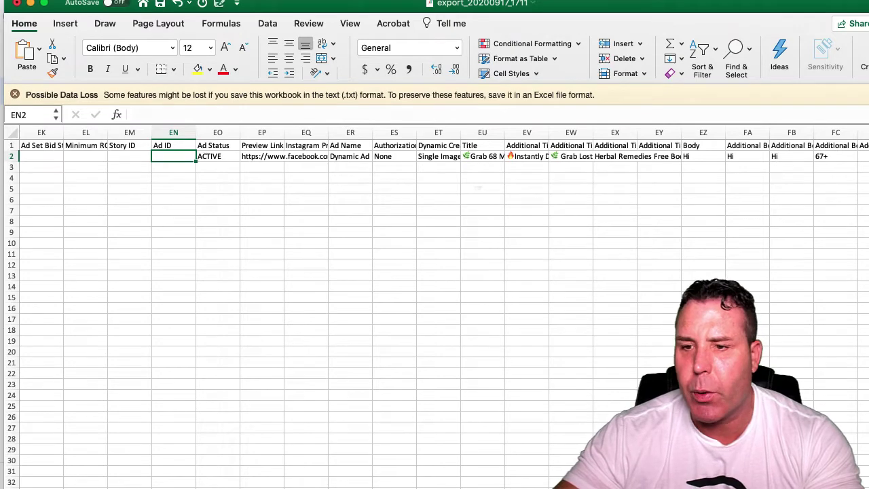
Save the edited export_20200917_1711 workbook, and close it together with the Downloads window
scroll(206, 128, left, 20)
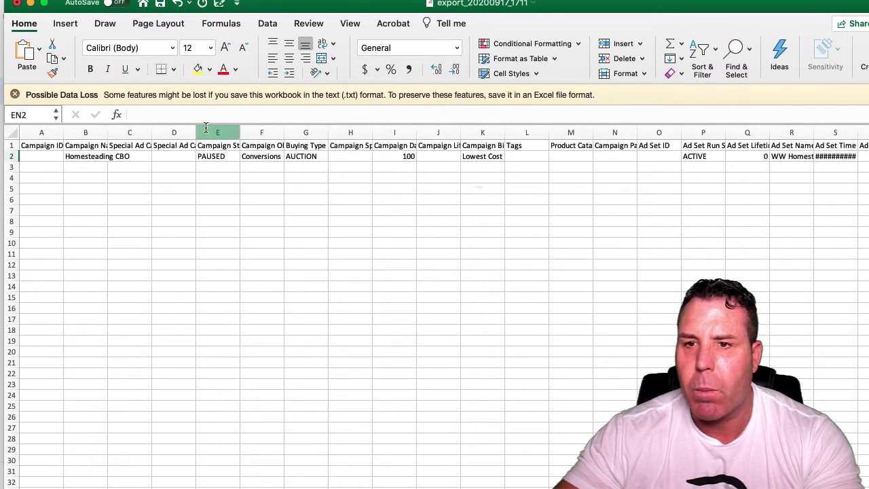
click(160, 5)
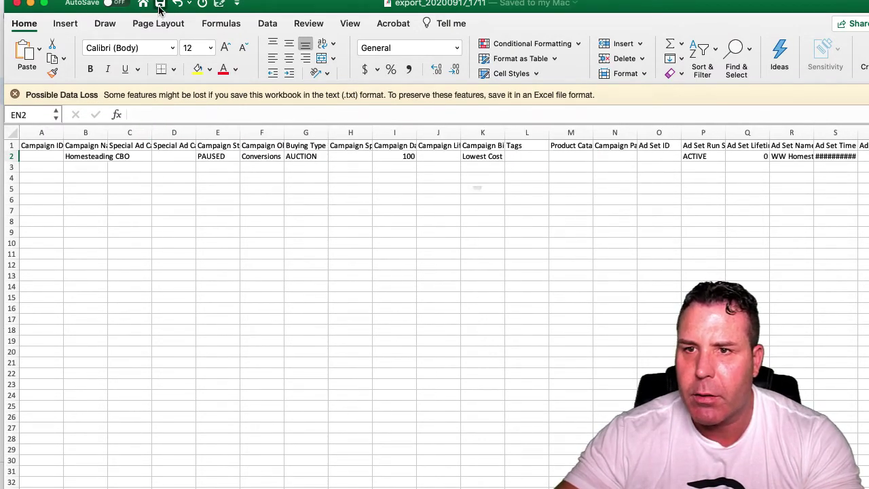
click(17, 4)
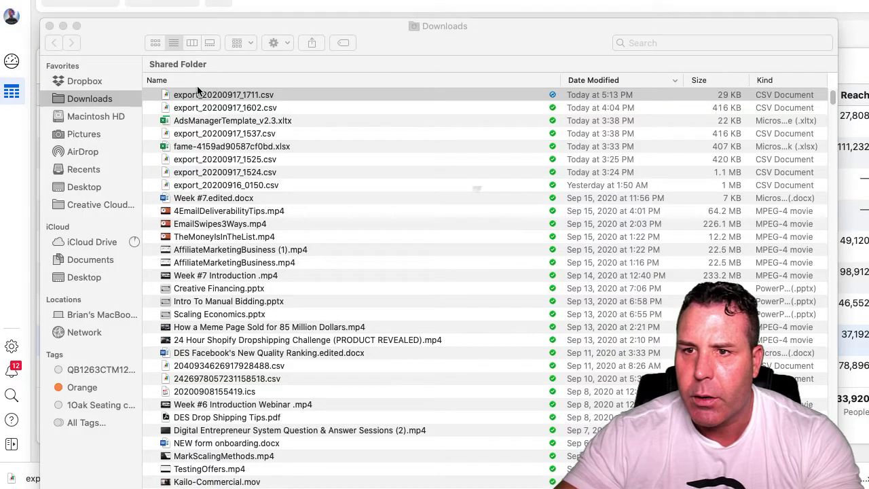
key(super+w)
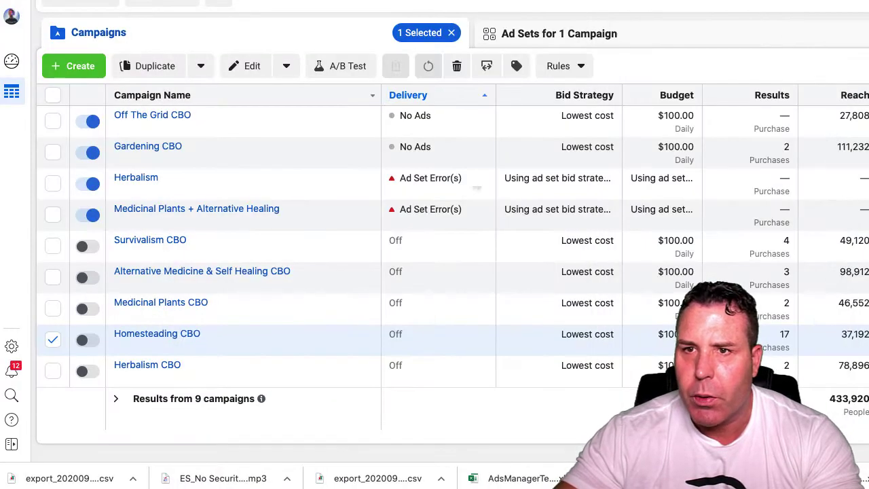
Switch to the destination ad account's empty campaigns list and open the dialog for importing ads
key(super+r)
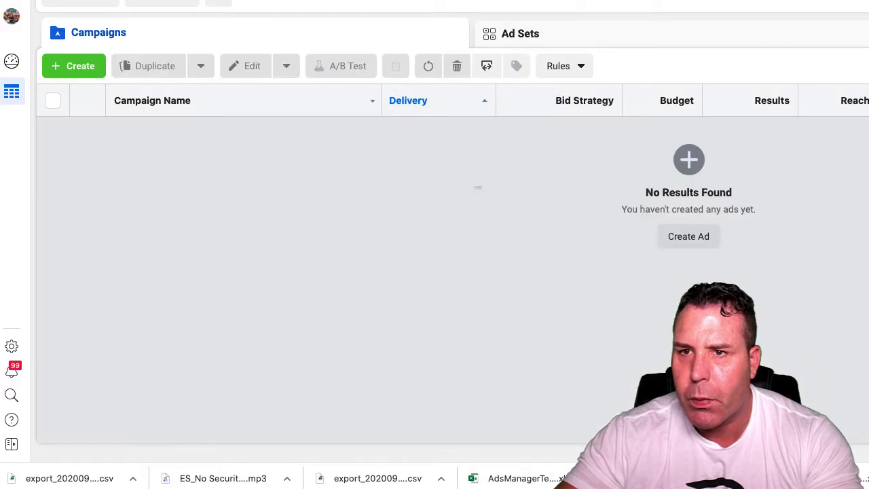
click(486, 66)
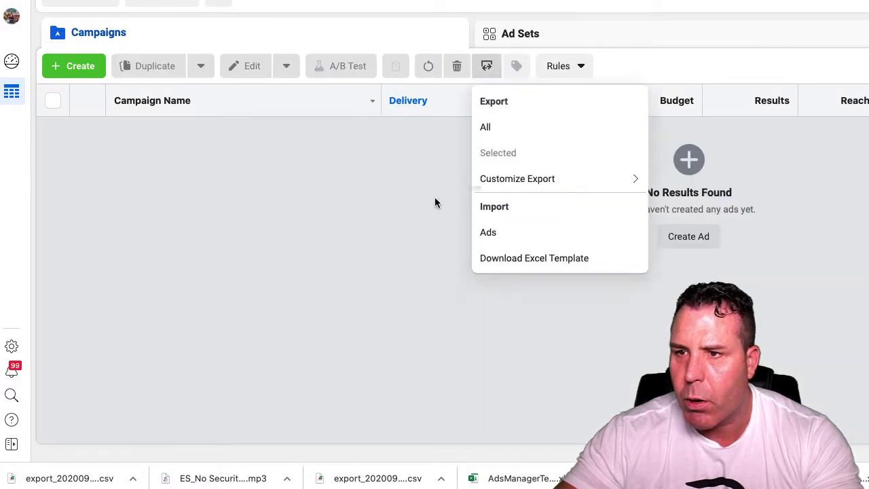
click(490, 232)
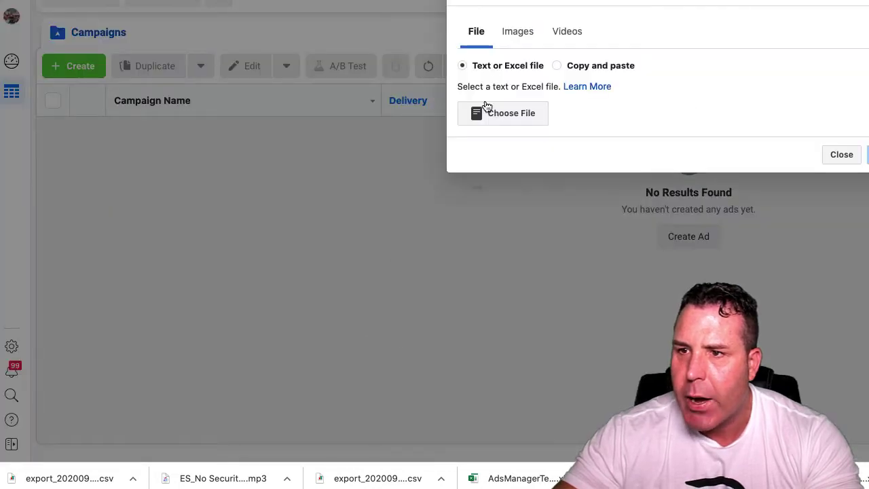
Import export_20200917_1711.csv from the Downloads folder as a text or Excel file, and dismiss the import report
click(504, 121)
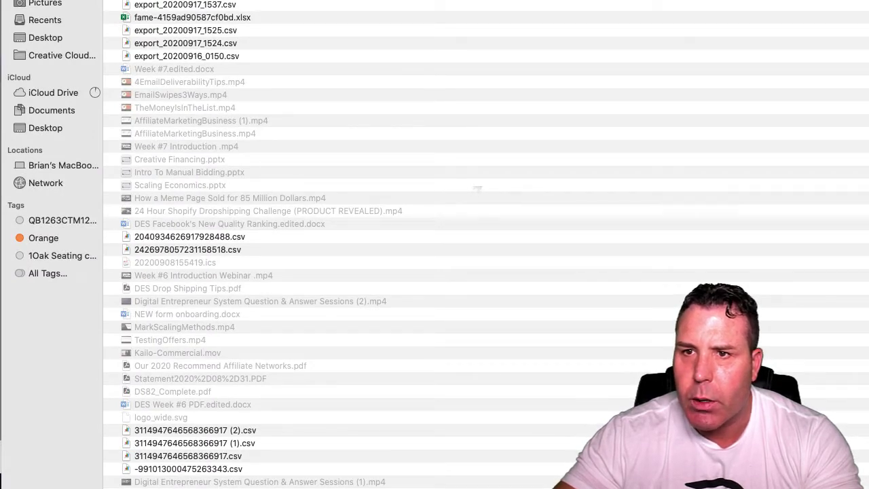
key(Return)
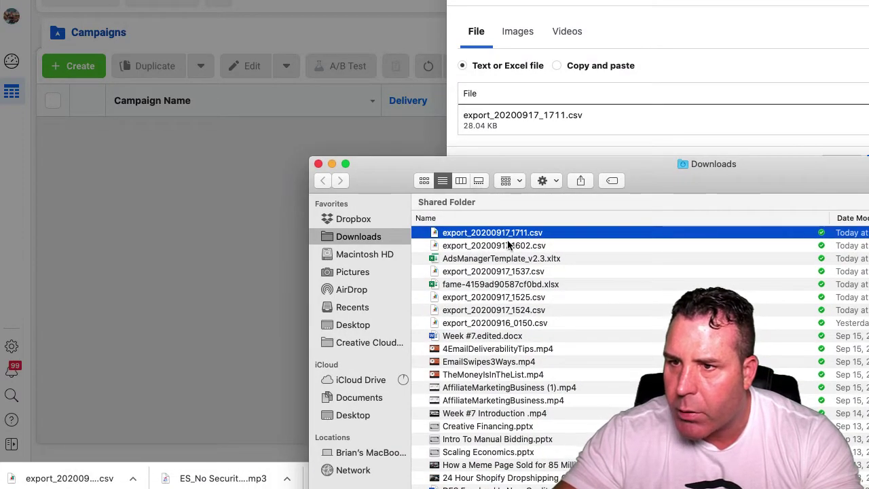
key(super+w)
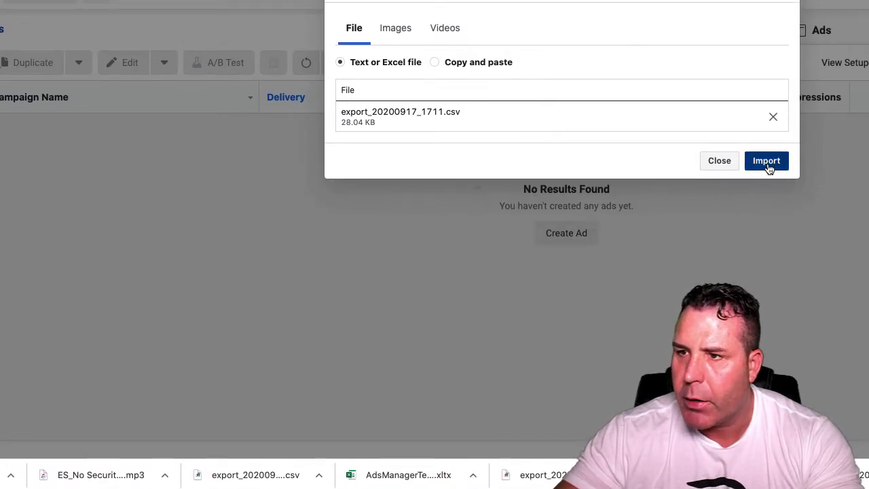
click(767, 166)
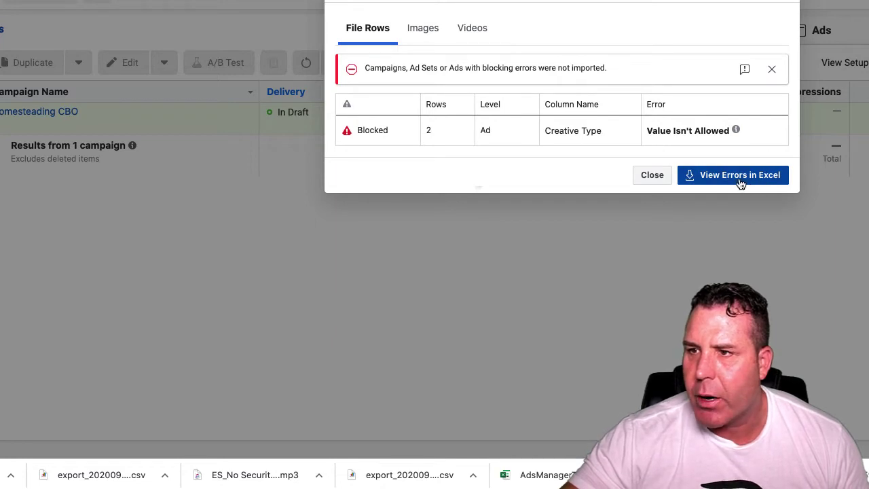
click(772, 68)
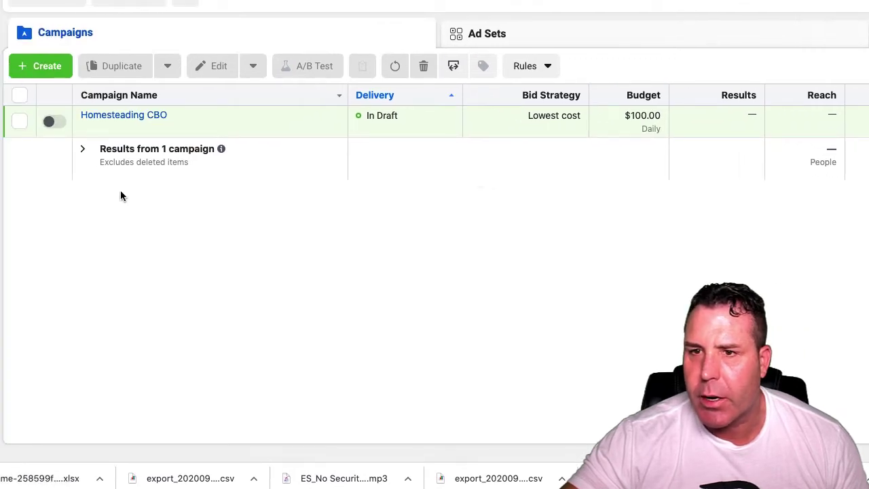
Examine the imported Homesteading CBO campaign, its WW Homesteading ad set and the ads inside that ad set
click(20, 121)
click(552, 39)
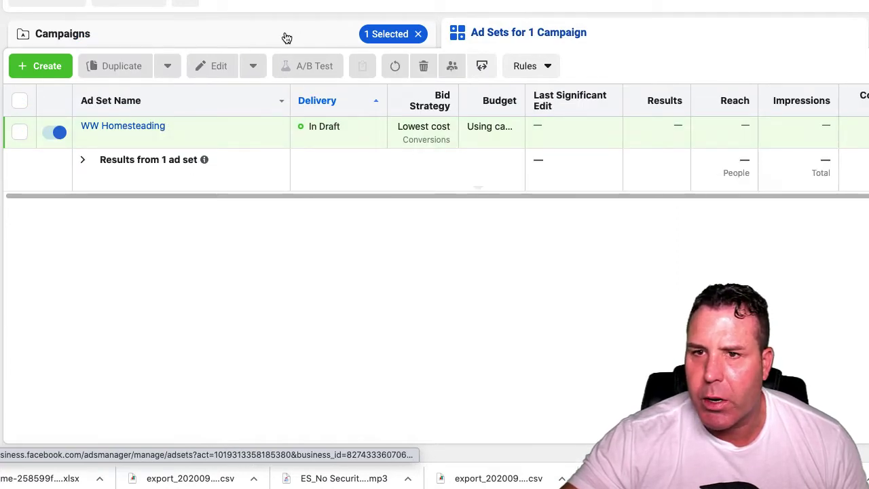
click(77, 36)
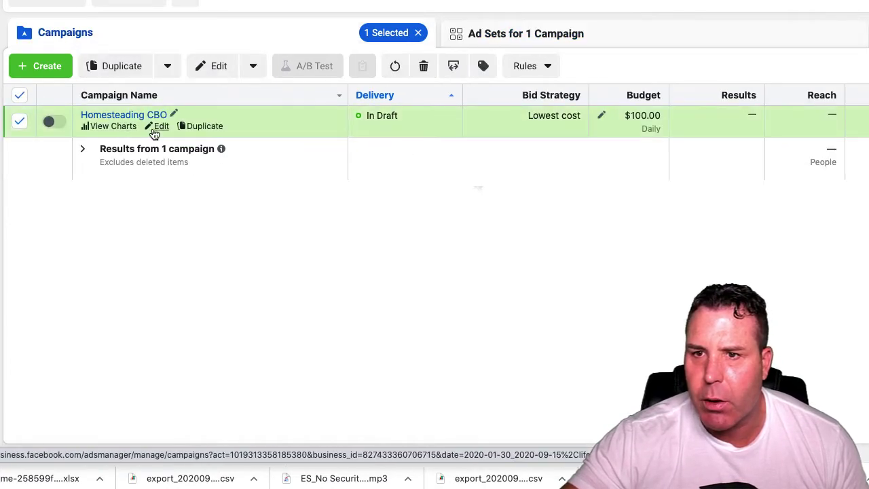
click(578, 44)
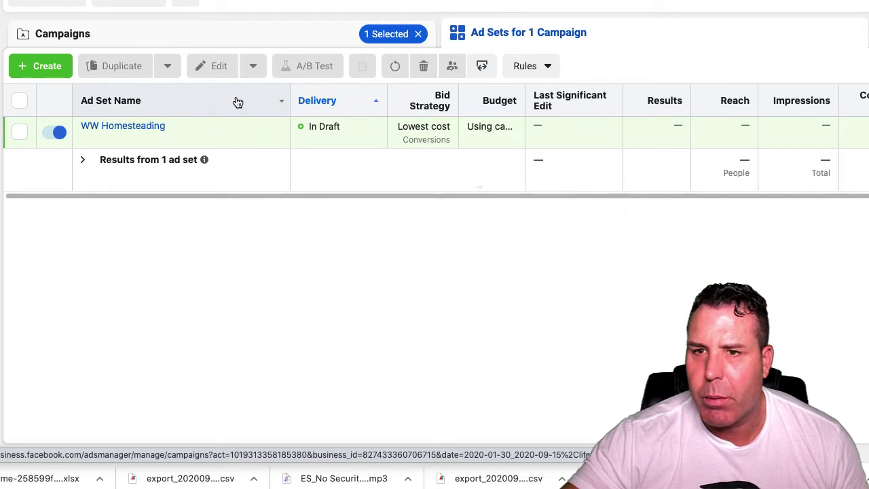
click(20, 132)
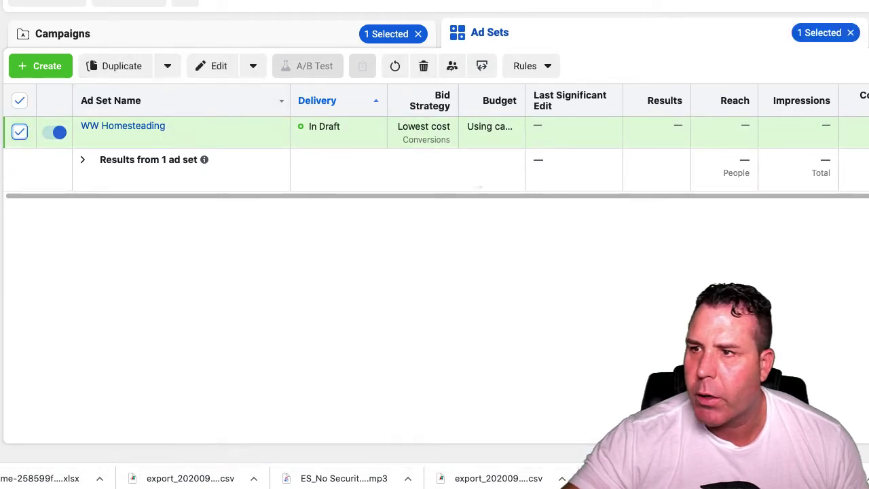
click(868, 32)
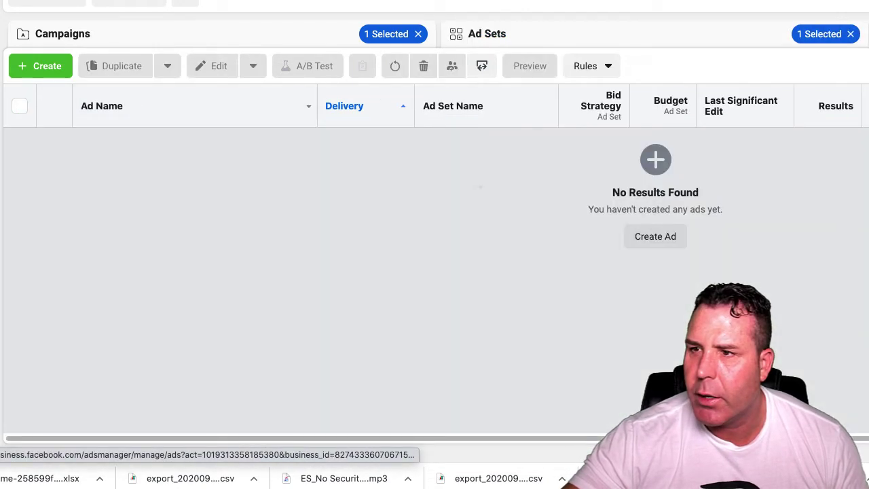
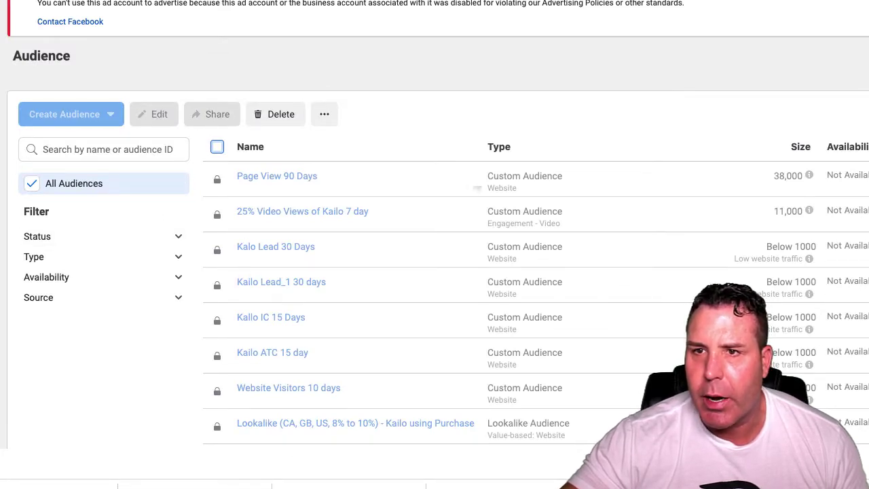
Go from Audiences to Ads Manager in the disabled ad account and review its account warnings and campaigns list
click(10, 3)
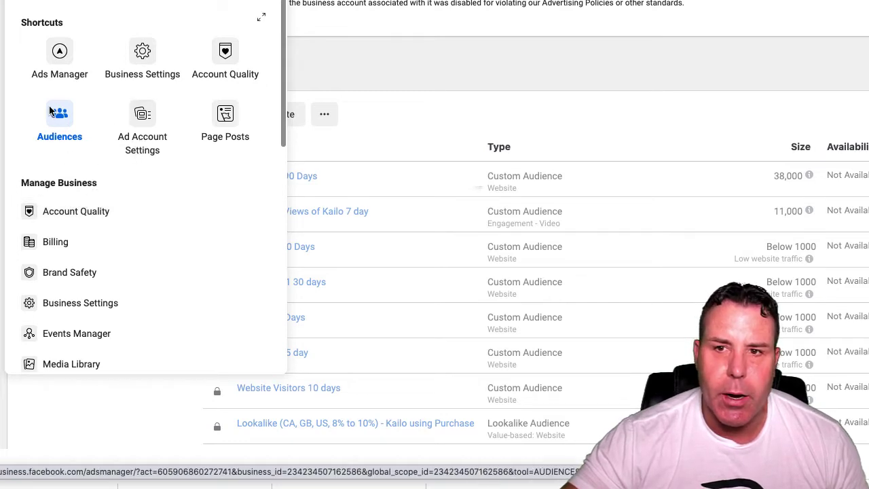
click(55, 63)
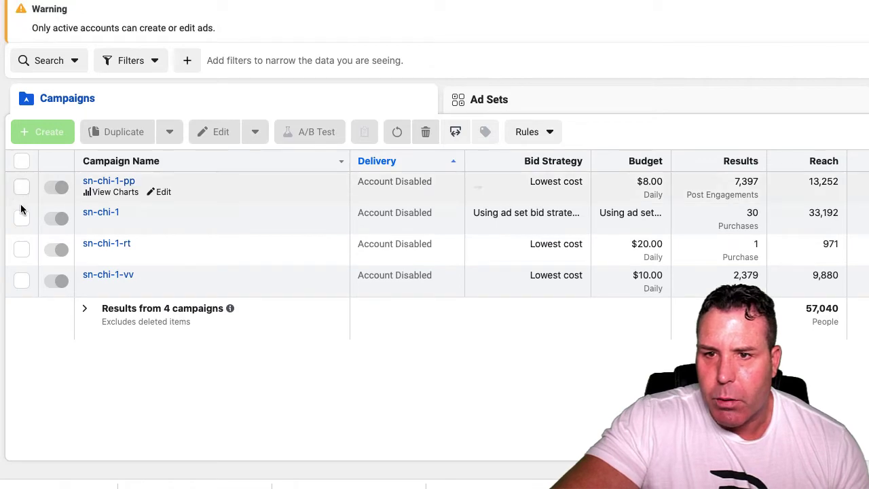
scroll(34, 388, down, 1)
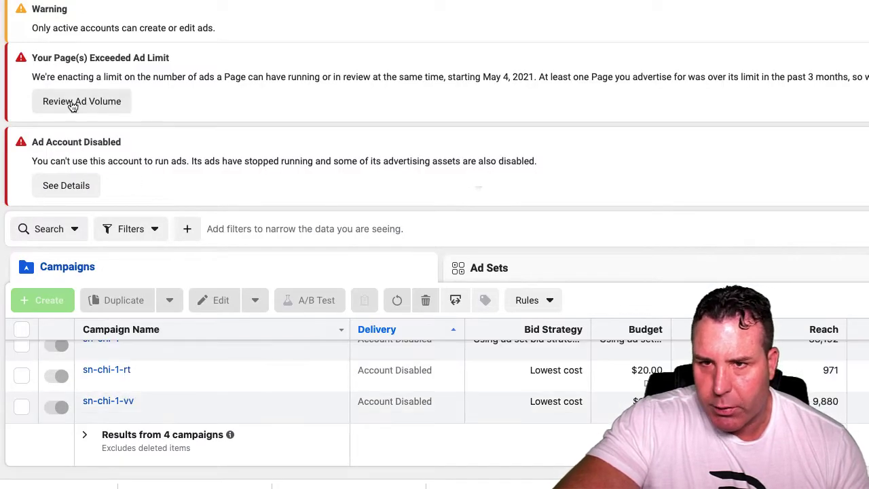
scroll(88, 407, up, 1)
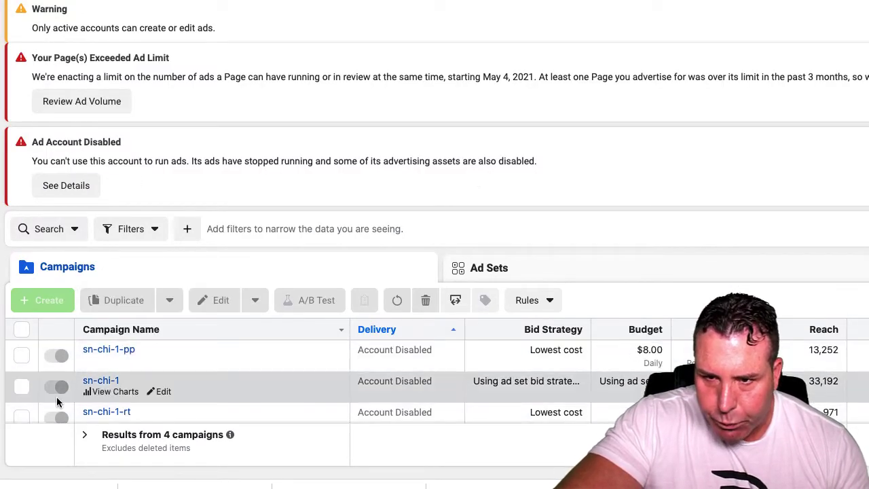
Export only the sn-chi-1 campaign from the disabled ad account as a .csv file
click(21, 387)
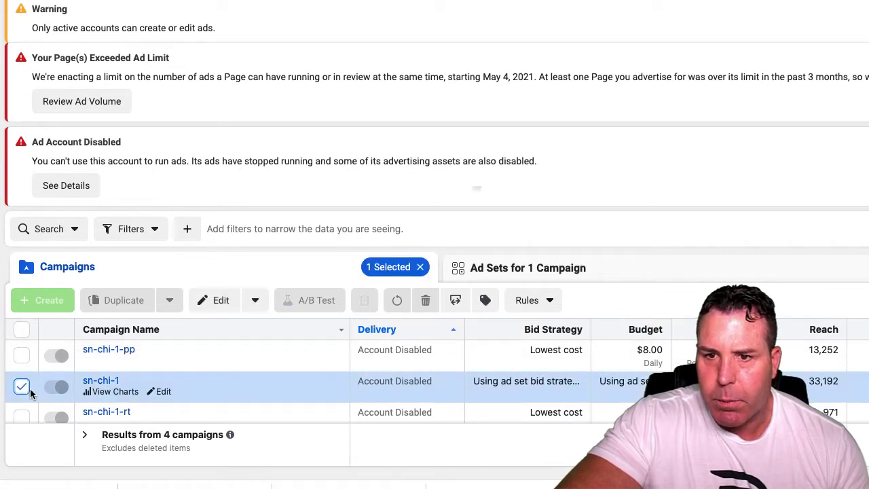
click(455, 300)
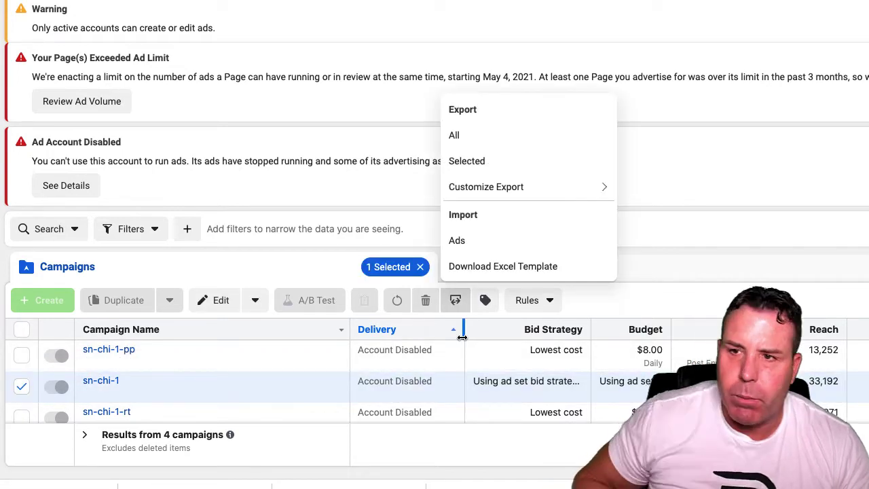
mouse_move(526, 177)
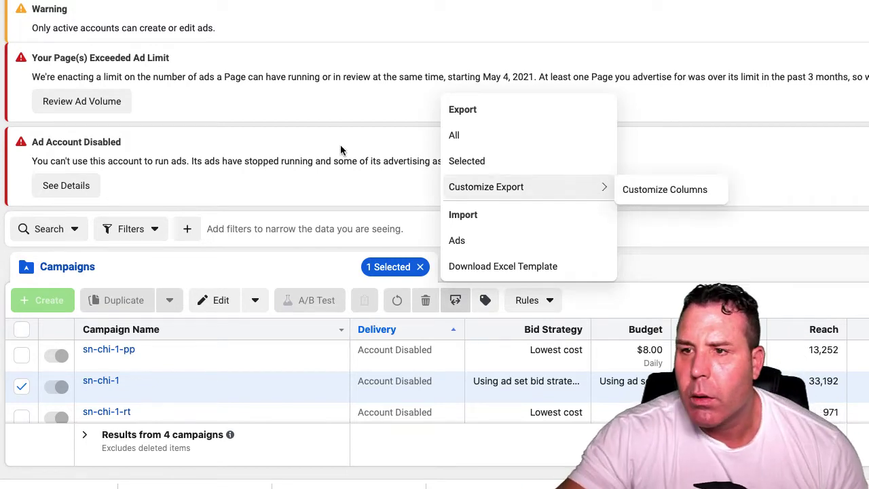
click(488, 167)
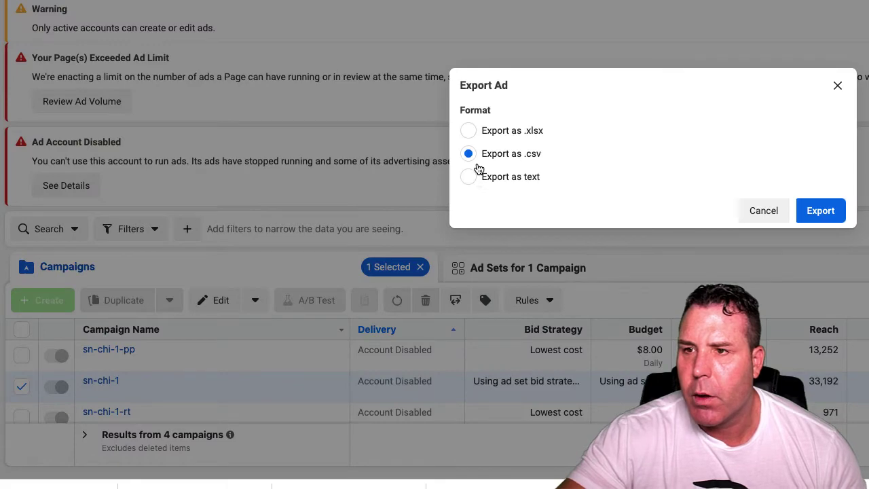
click(823, 211)
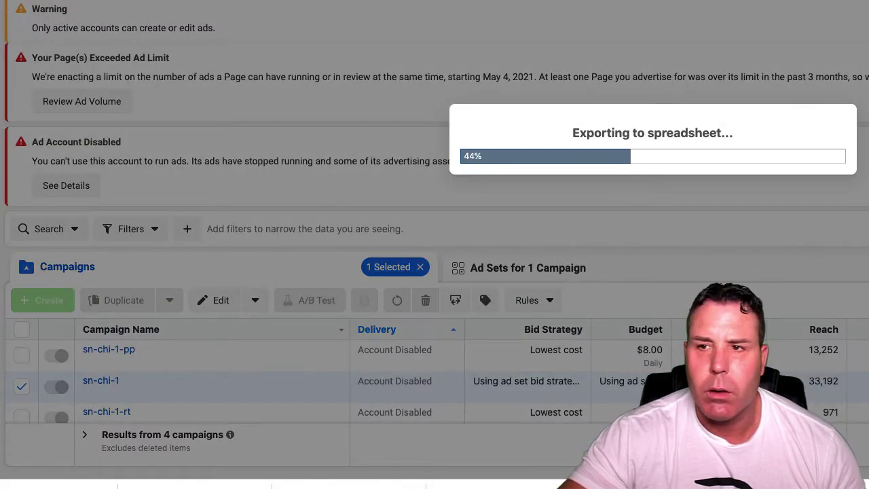
Open export_20200917_1715.csv from the Downloads folder in Microsoft Excel
mouse_move(3, 6)
mouse_down()
mouse_move(242, 7)
mouse_move(659, 172)
mouse_up()
double_click(659, 178)
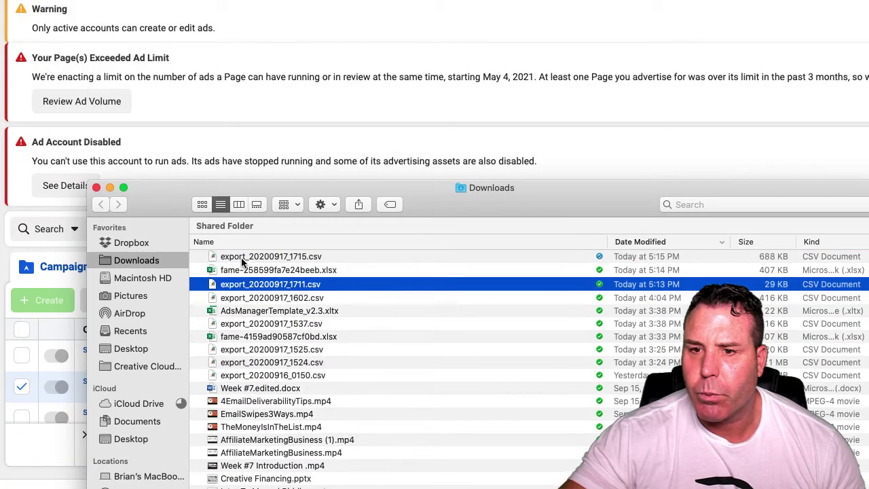
right_click(254, 261)
click(282, 287)
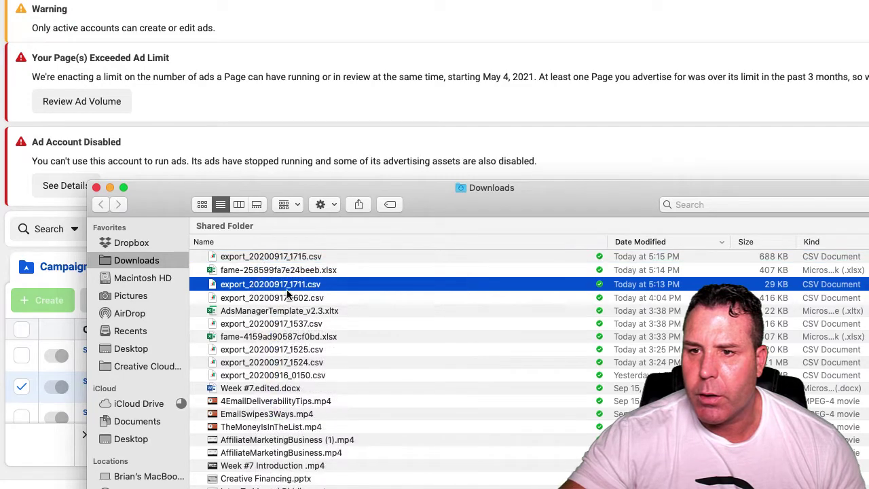
right_click(294, 257)
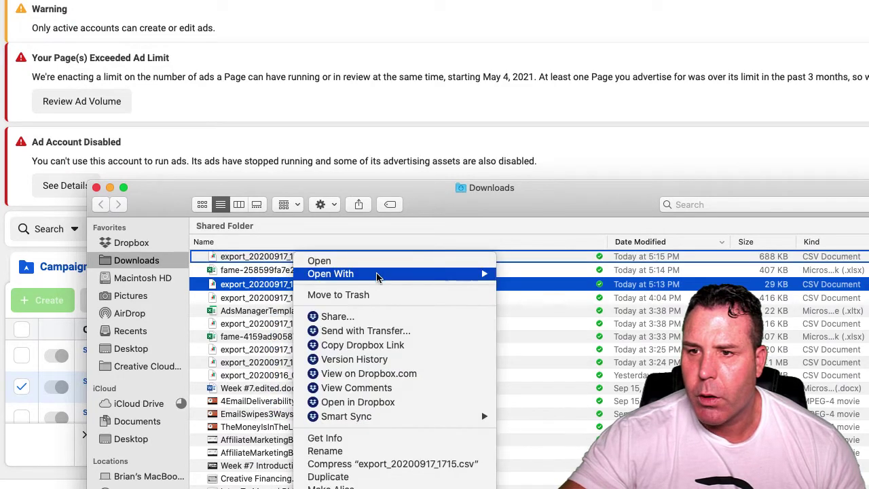
mouse_move(378, 274)
click(557, 339)
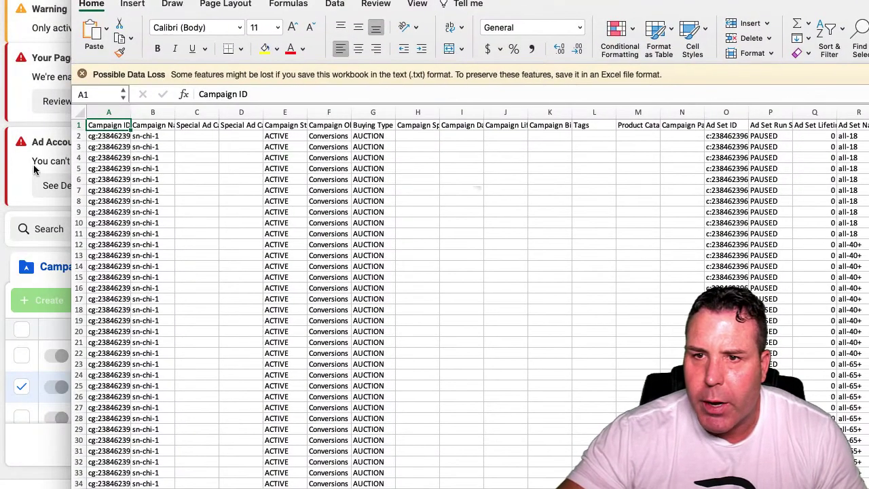
Clear all Campaign ID values below the header in column A
drag(100, 137, 83, 213)
key(Delete)
scroll(85, 212, up, 20)
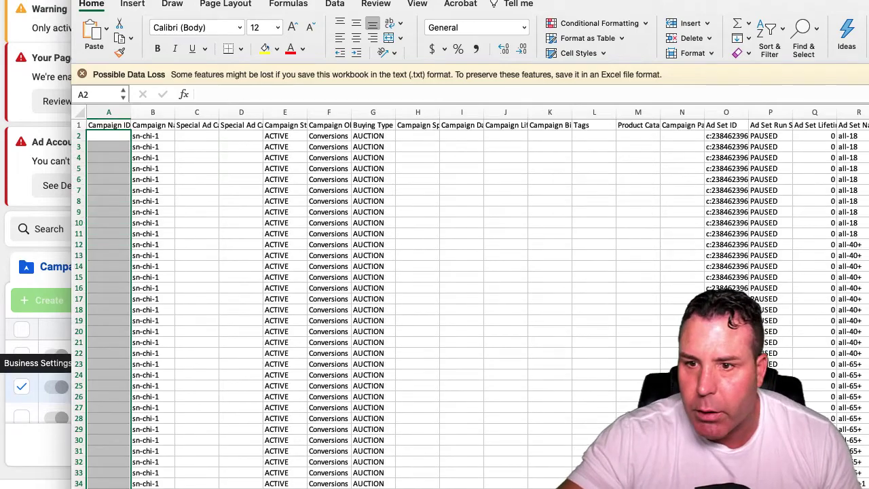
Clear all Ad Set ID values below the header in column O
scroll(434, 305, right, 15)
scroll(435, 306, left, 1)
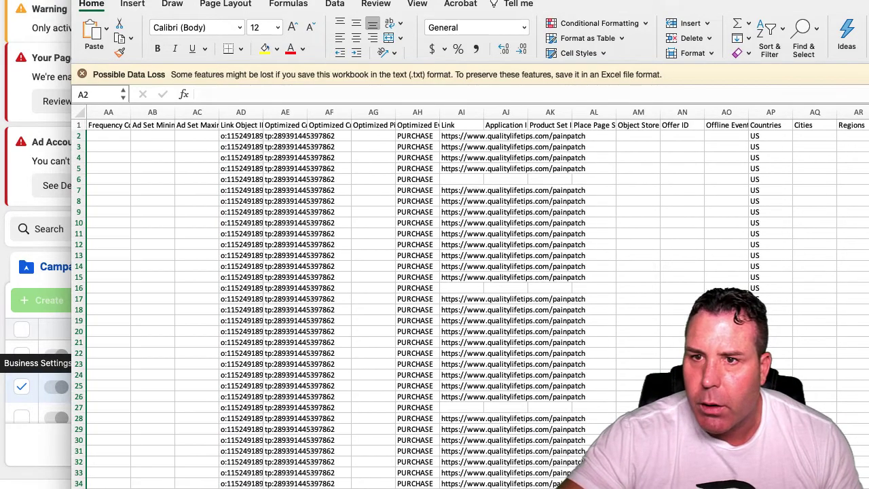
scroll(203, 393, right, 1)
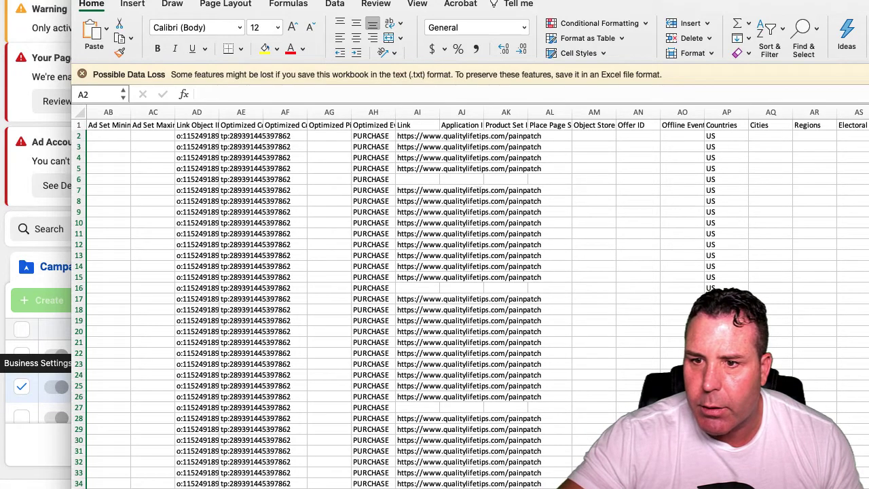
scroll(435, 306, right, 13)
scroll(435, 306, left, 9)
scroll(435, 305, left, 9)
scroll(435, 306, left, 19)
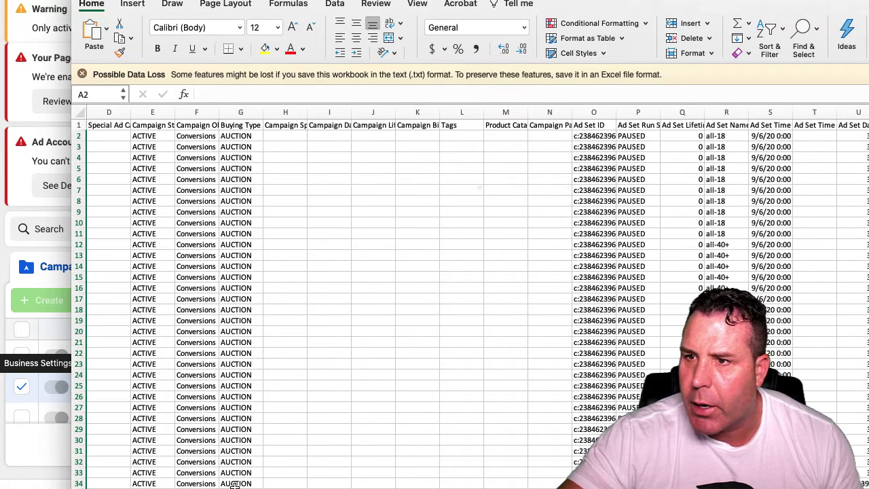
drag(591, 138, 594, 286)
key(Delete)
scroll(600, 308, up, 20)
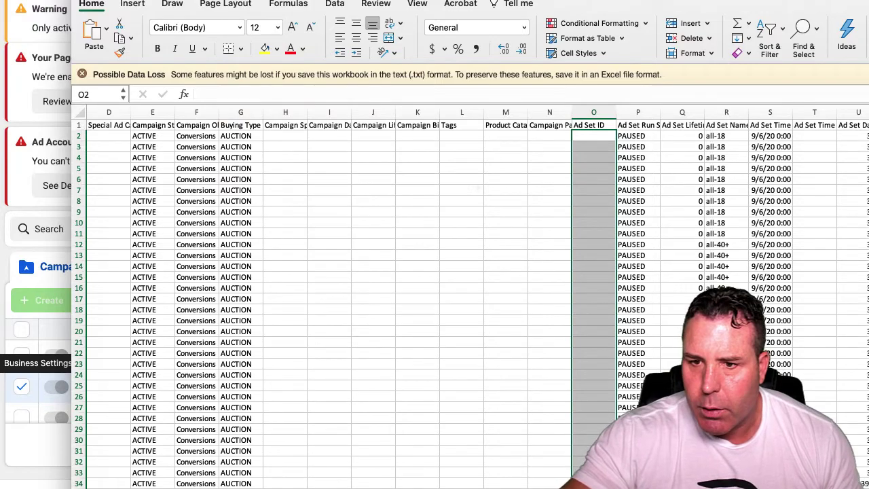
Clear all Ad ID values below the header in column EL, rows 2 to 160
scroll(435, 306, right, 20)
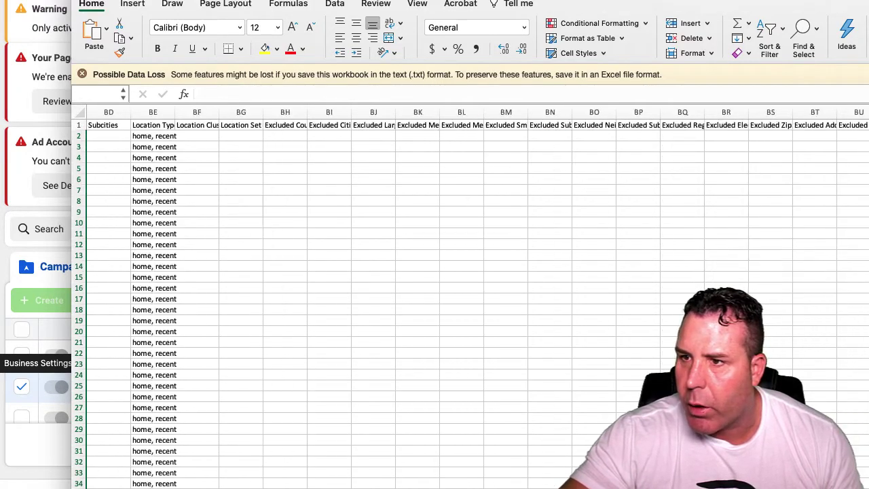
scroll(435, 306, right, 15)
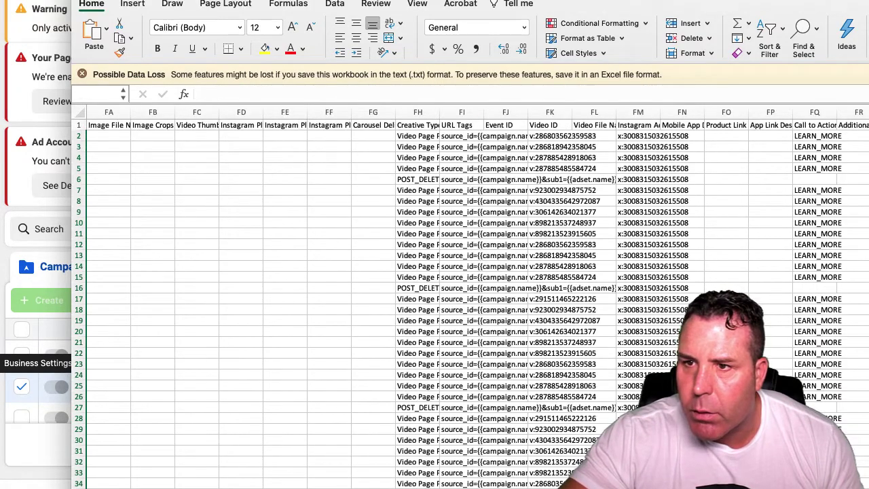
scroll(434, 306, right, 15)
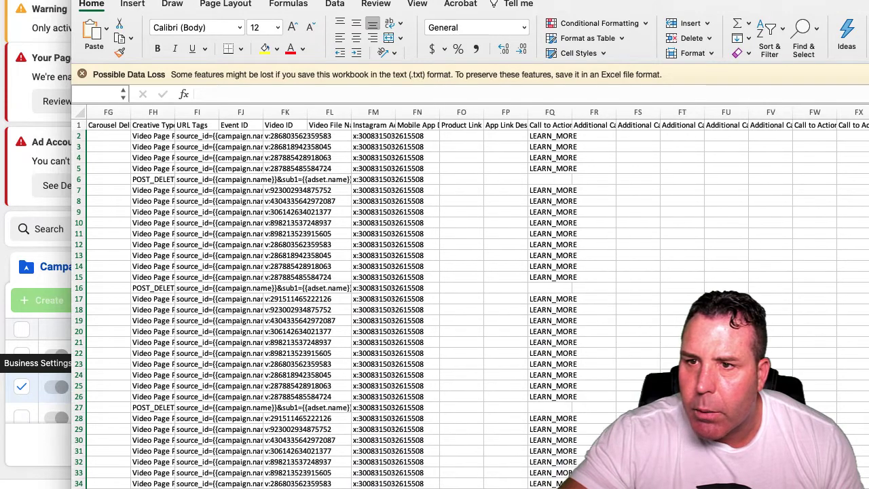
scroll(435, 306, right, 2)
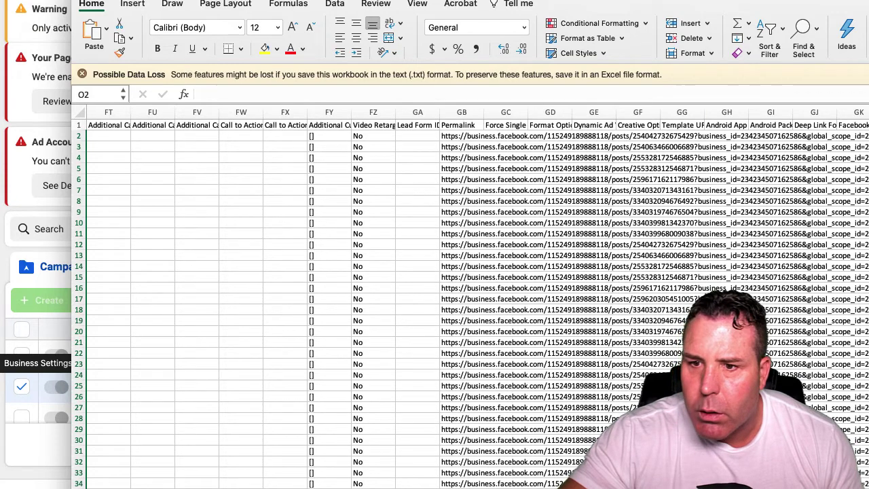
scroll(434, 305, right, 20)
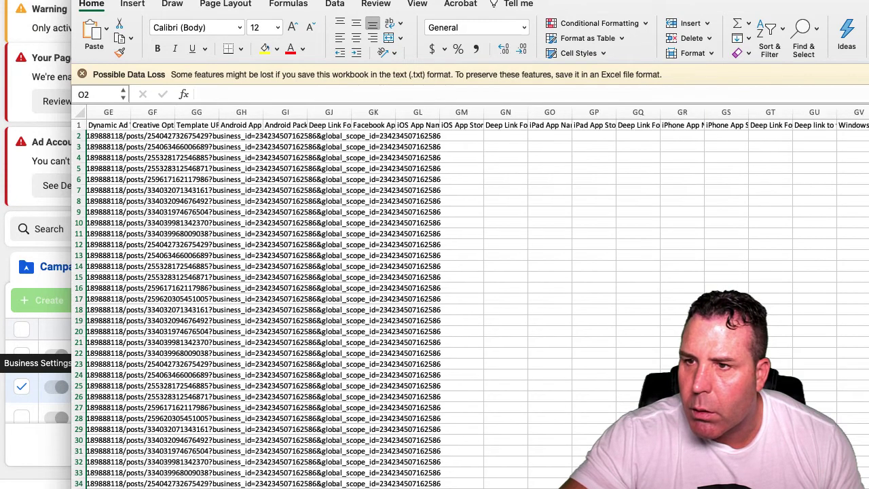
scroll(435, 305, right, 10)
scroll(434, 306, left, 20)
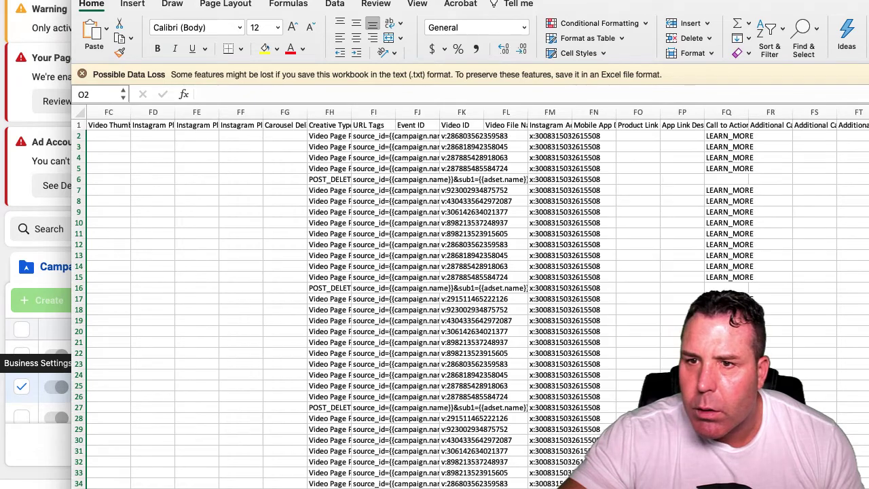
scroll(435, 306, left, 20)
scroll(434, 306, right, 8)
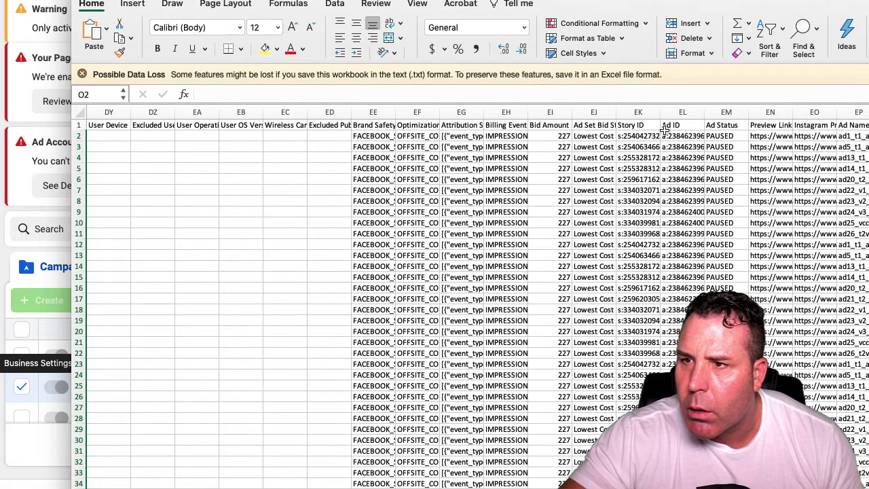
drag(672, 136, 678, 290)
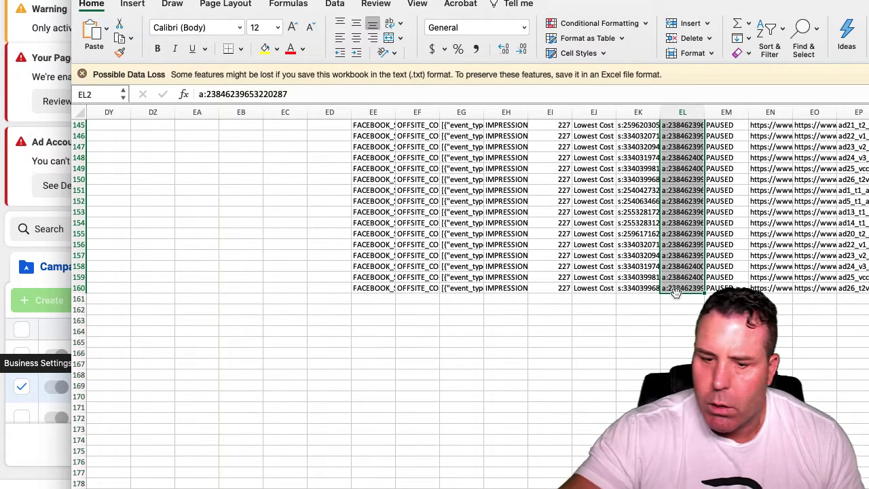
scroll(676, 292, up, 20)
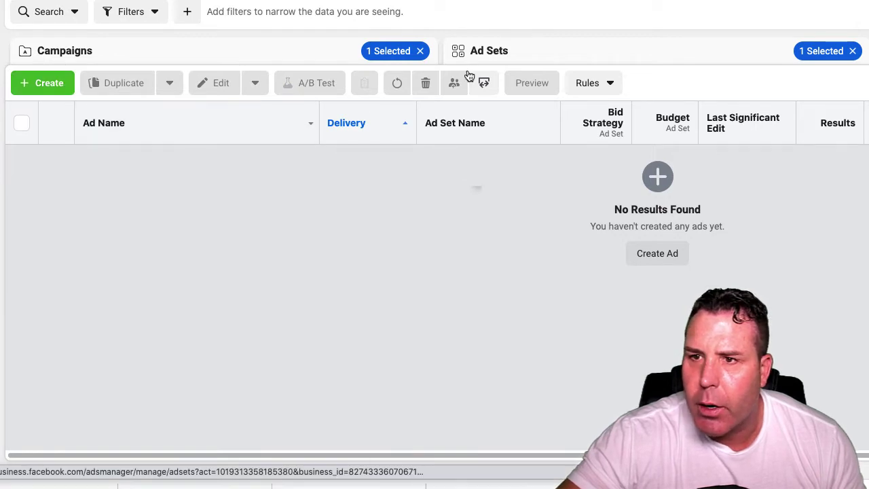
Back in Ads Manager, delete the draft Homesteading CBO campaign from the destination ad account
click(190, 53)
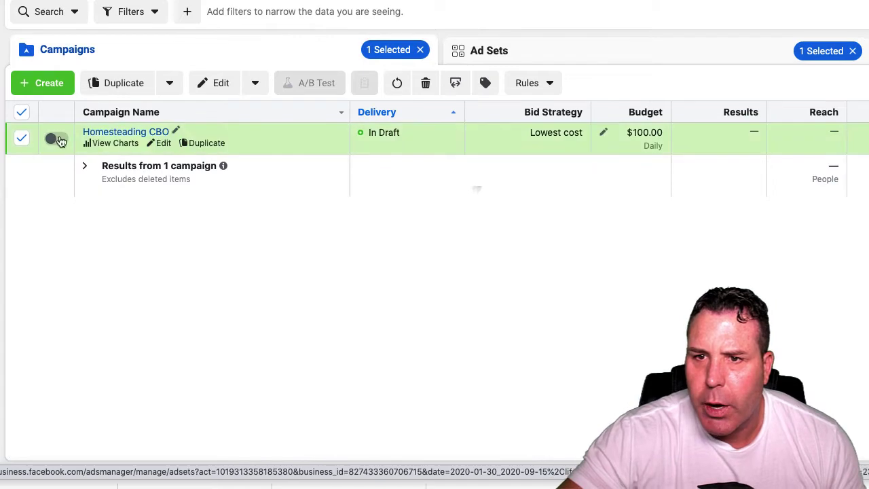
click(428, 84)
click(754, 158)
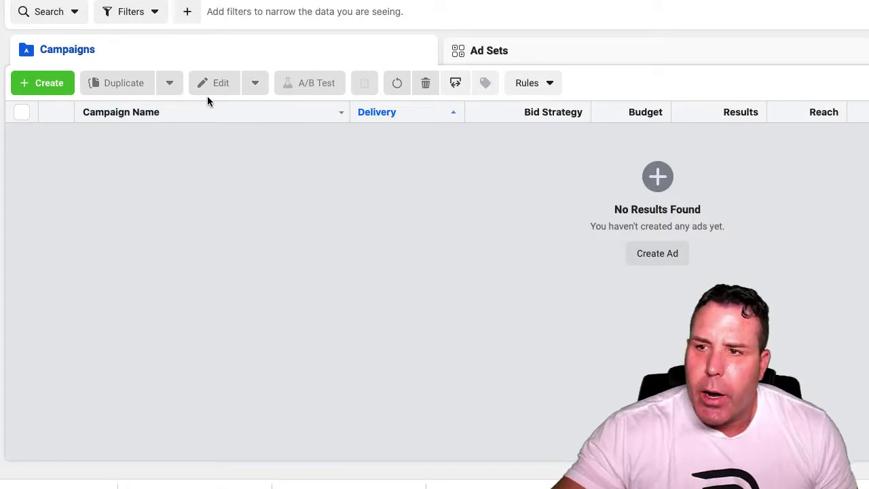
Import export_20200917_1715.csv into the destination ad account as a text or Excel file
click(456, 83)
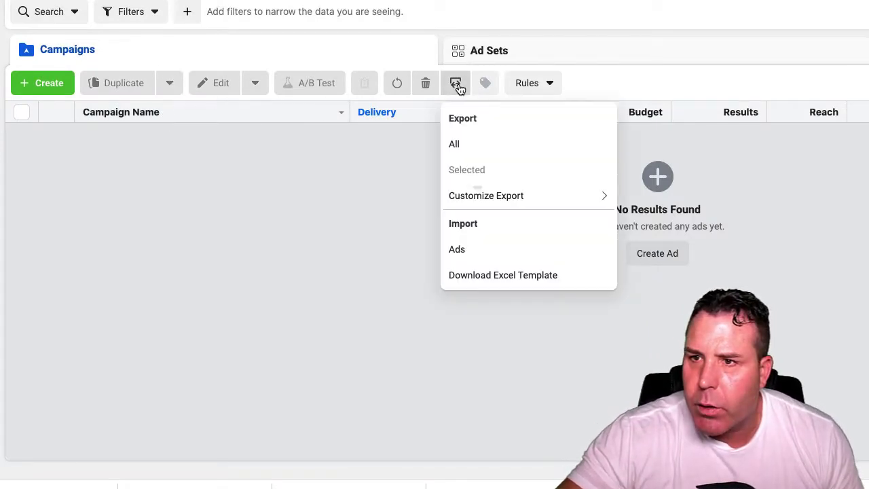
mouse_move(464, 199)
click(467, 251)
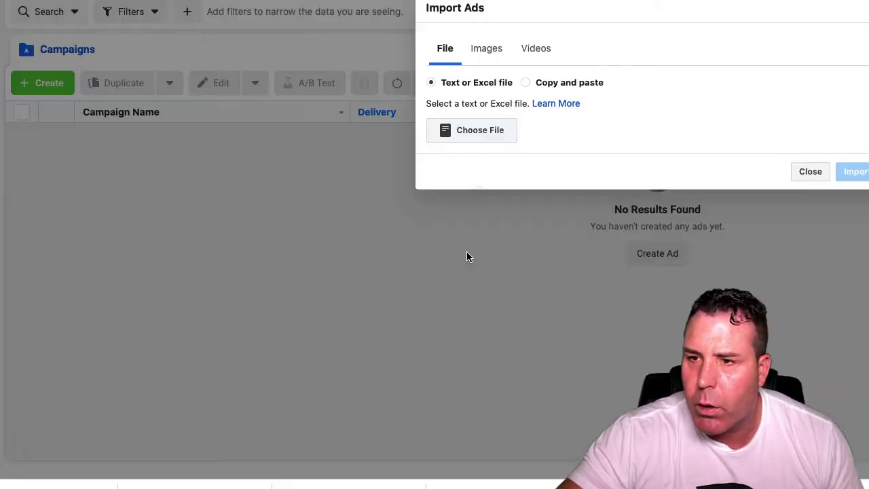
click(472, 130)
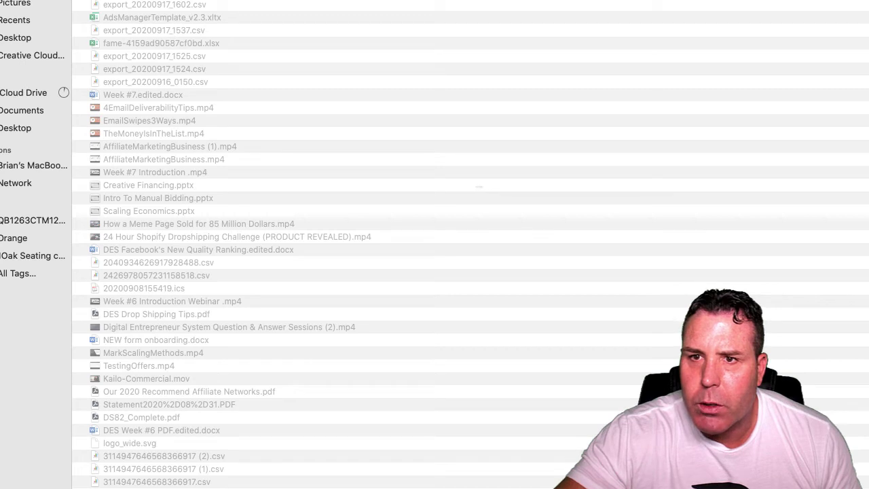
key(Return)
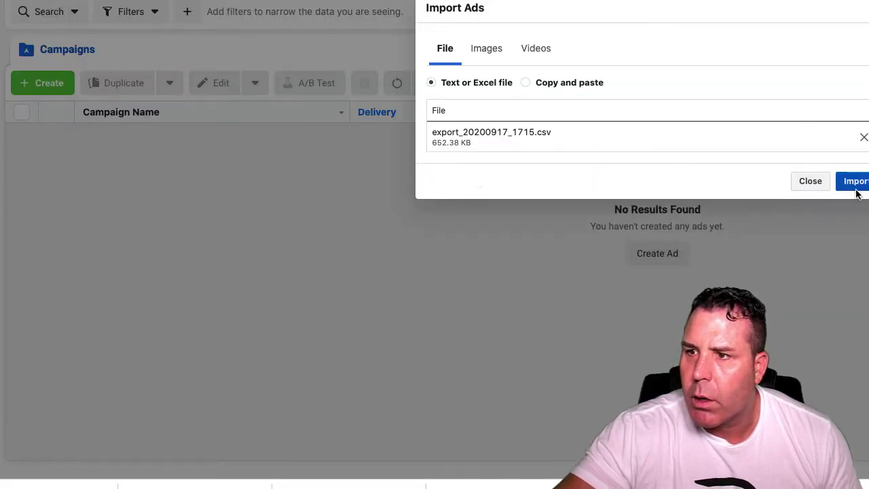
click(843, 182)
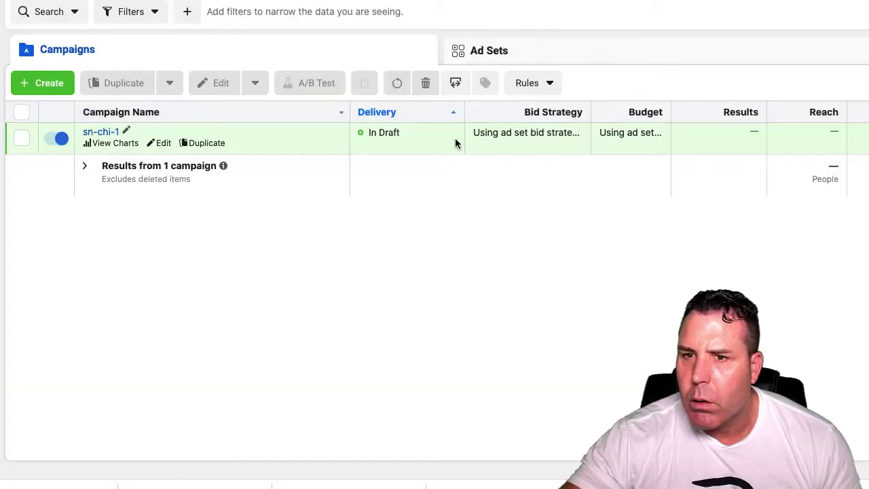
Review the ad sets of the imported sn-chi-1 campaign and read the setup error details of ad set f-65+3
click(30, 141)
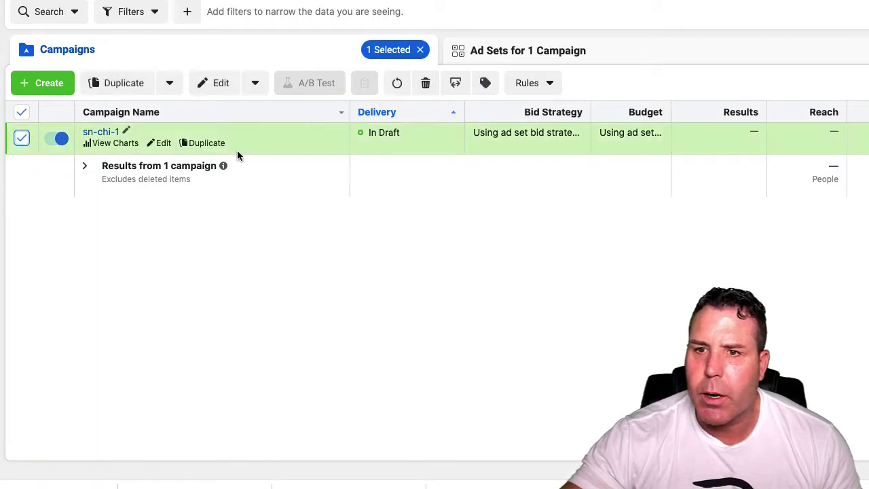
click(527, 53)
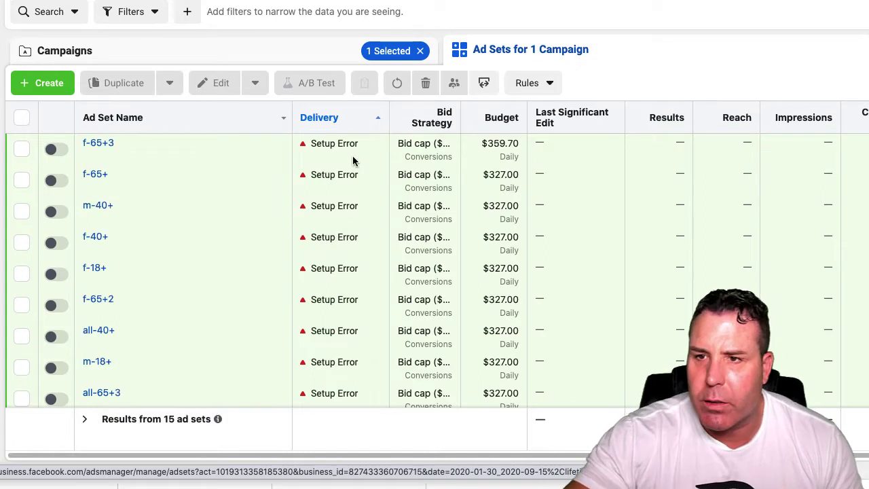
click(350, 156)
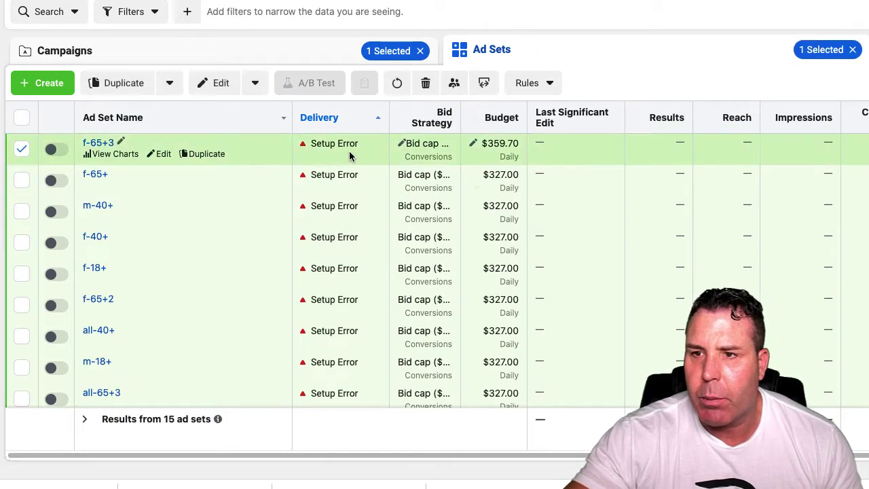
double_click(347, 143)
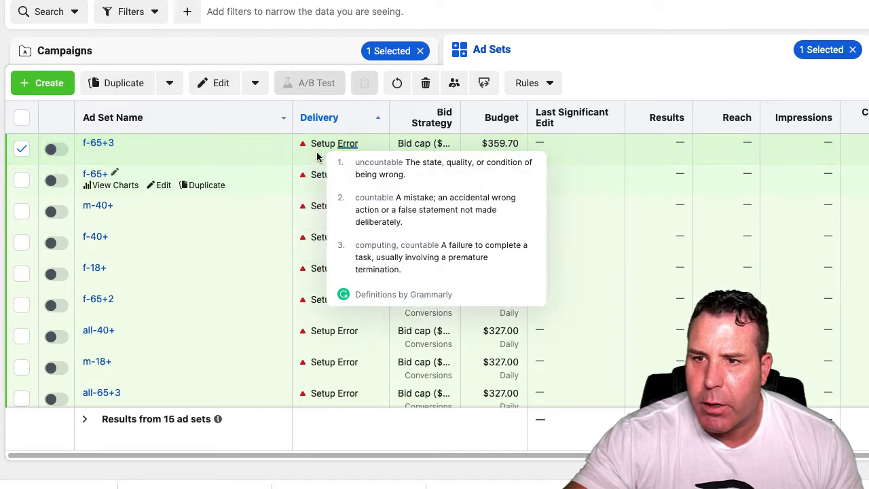
click(303, 146)
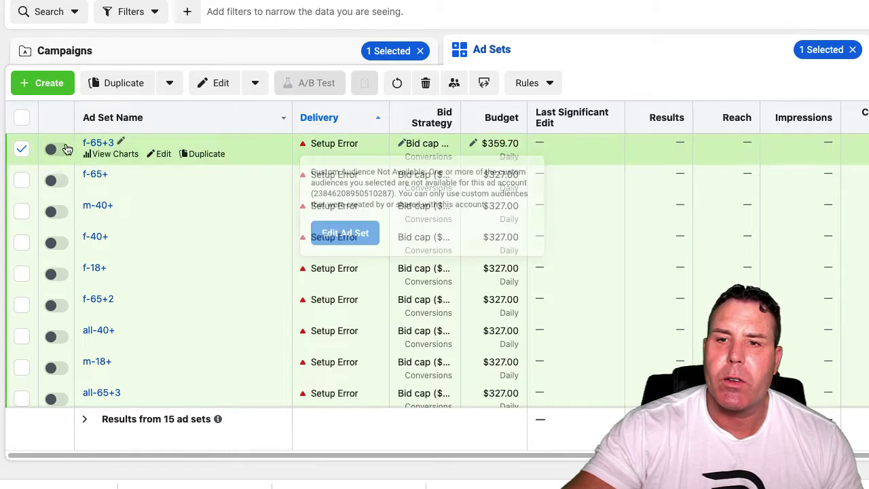
Select all ad sets of the sn-chi-1 campaign and open them together for bulk editing
click(22, 117)
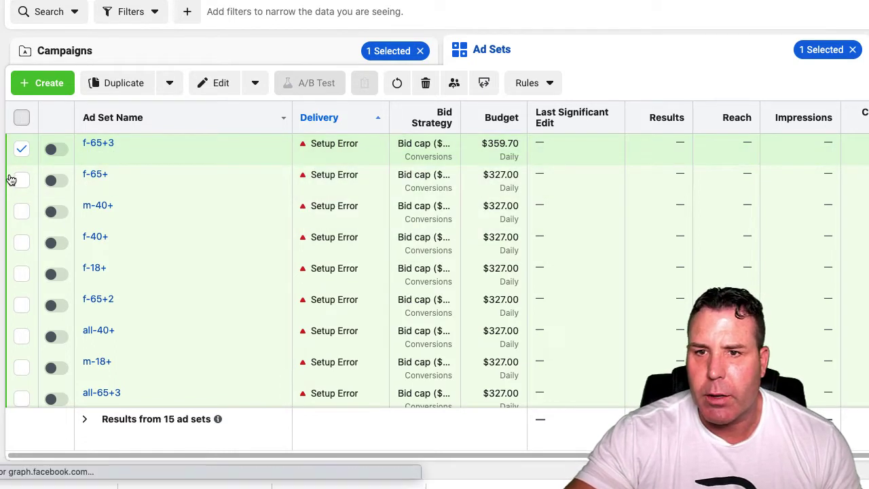
scroll(52, 364, down, 3)
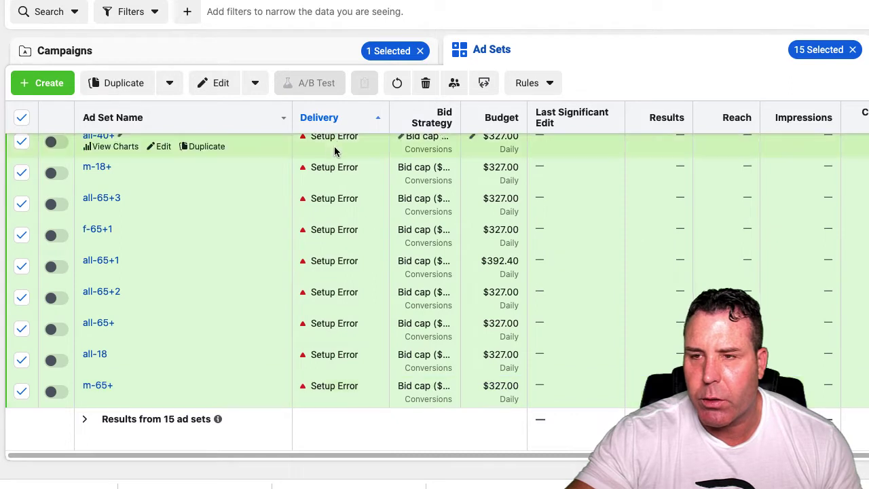
click(221, 87)
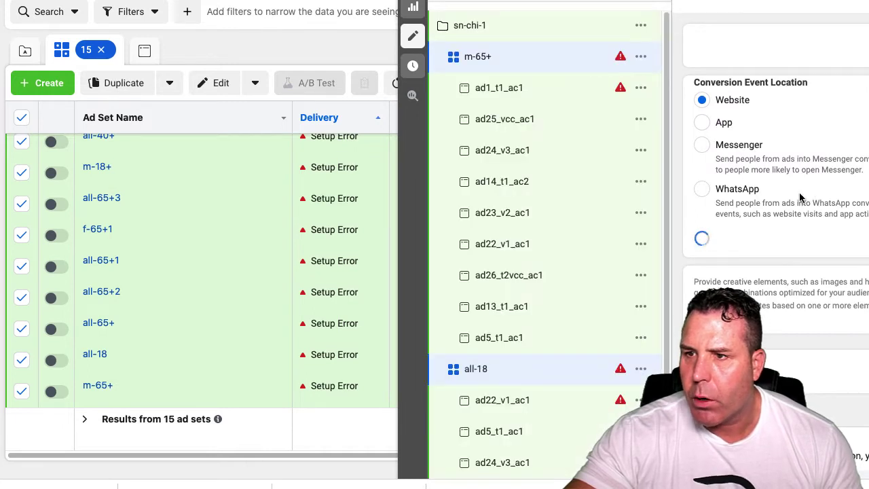
Remove the excluded custom audience Kailo Purchase 180 days from all selected ad sets
scroll(798, 200, down, 10)
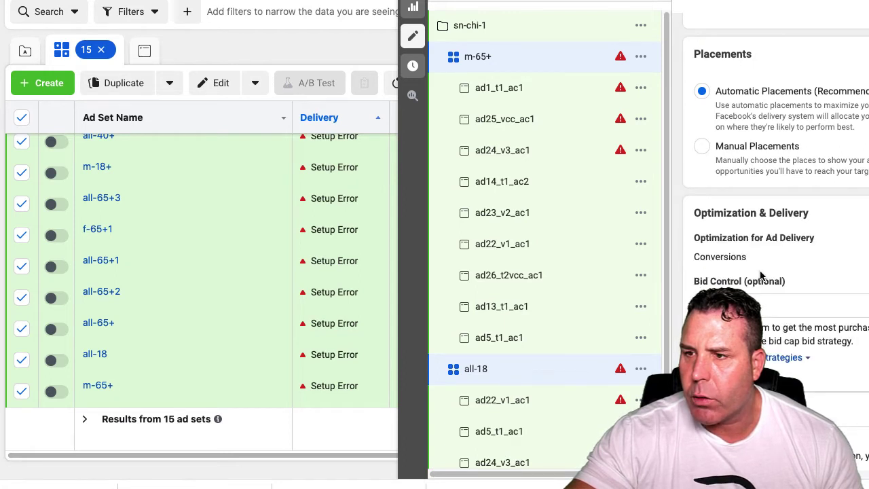
scroll(775, 198, down, 1)
scroll(756, 251, up, 3)
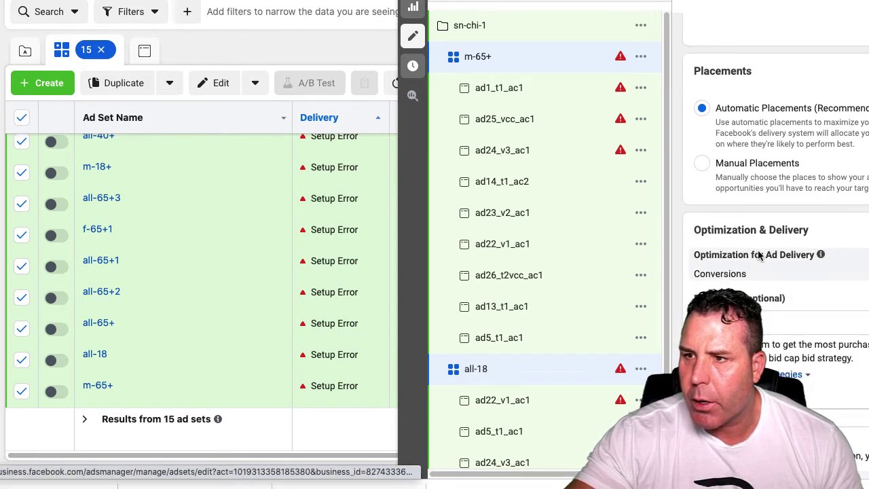
scroll(754, 245, up, 5)
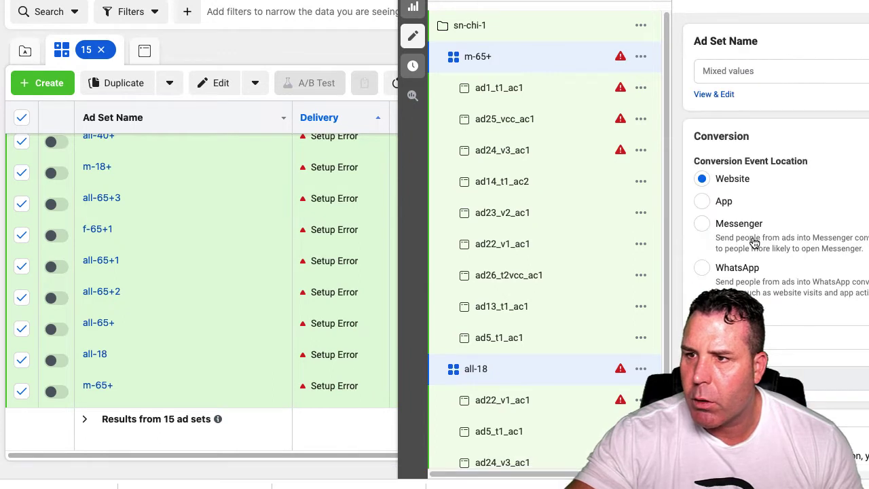
scroll(755, 253, down, 2)
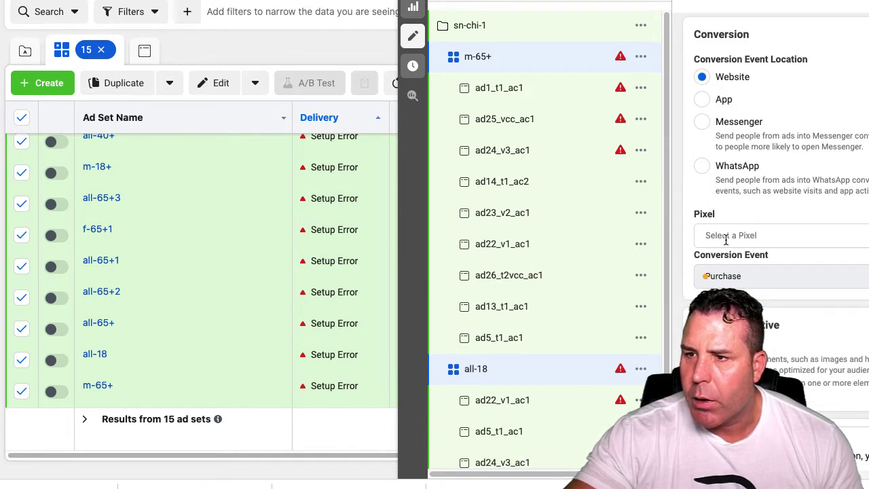
scroll(734, 275, down, 1)
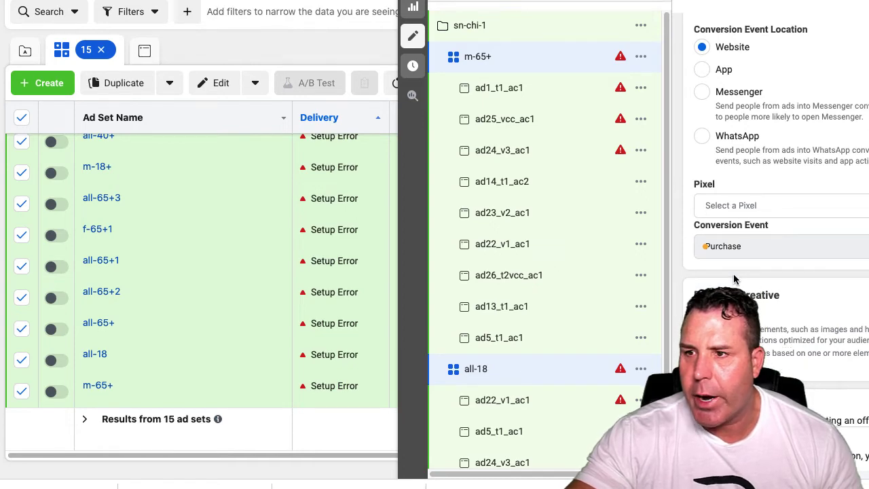
scroll(733, 285, down, 1)
scroll(734, 285, down, 8)
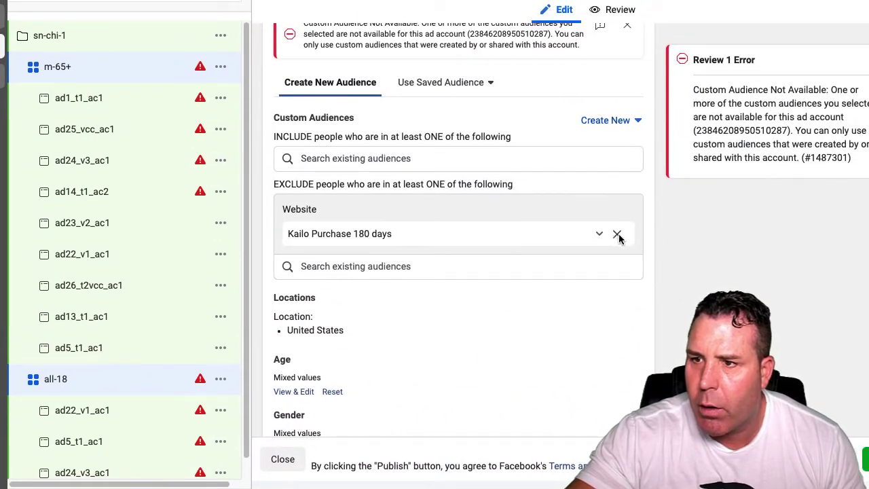
click(617, 234)
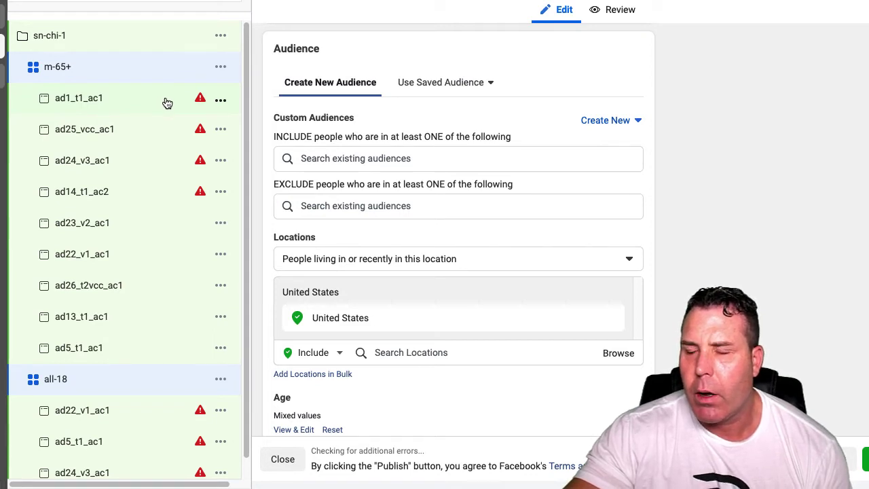
Check the setup errors of the ads ad1_t1_ac1 and ad25_vcc_ac1 in ad set m-65+
click(167, 103)
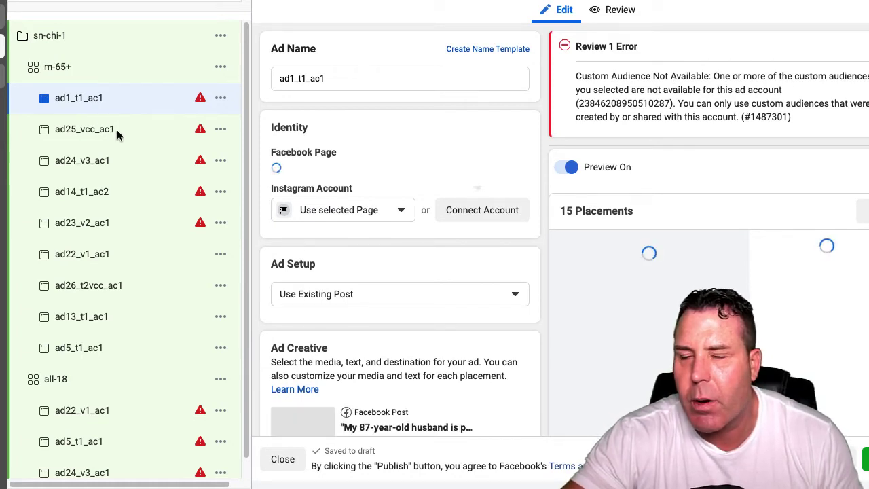
click(152, 136)
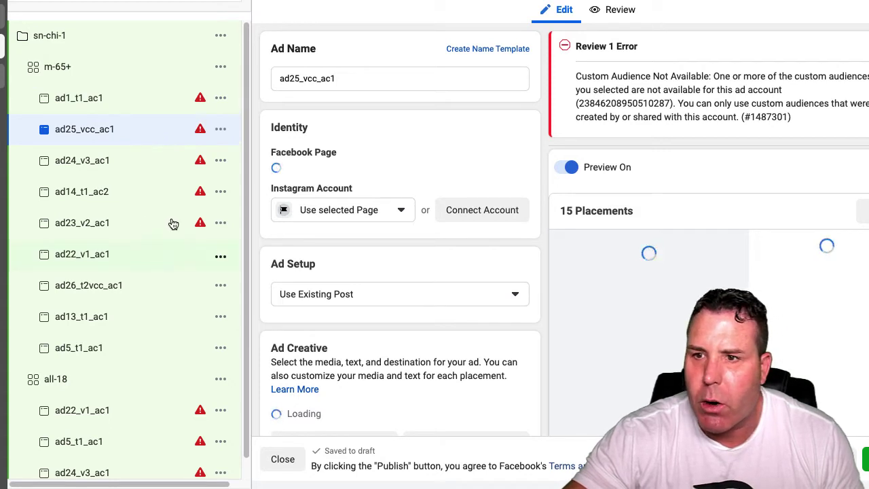